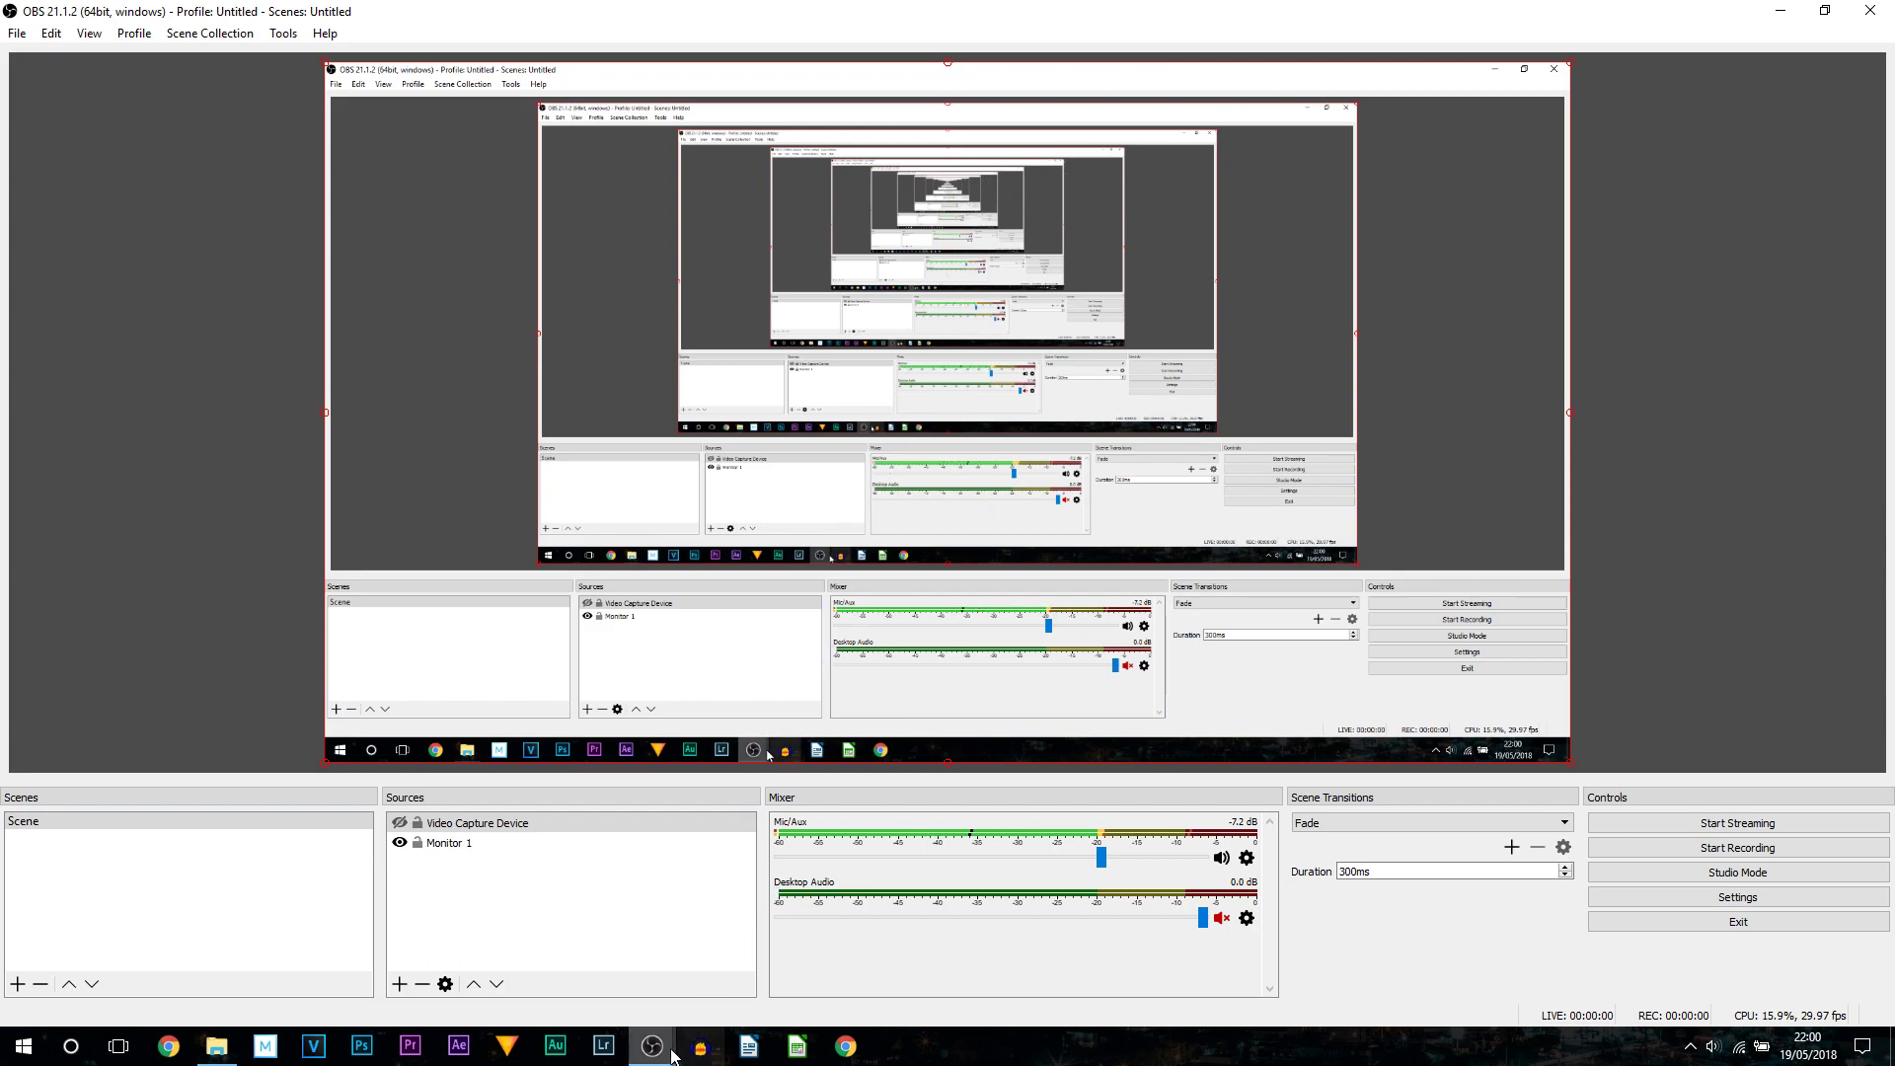
- Bring the OBS Studio main window to the front from the taskbar
mouse_move(664, 1055)
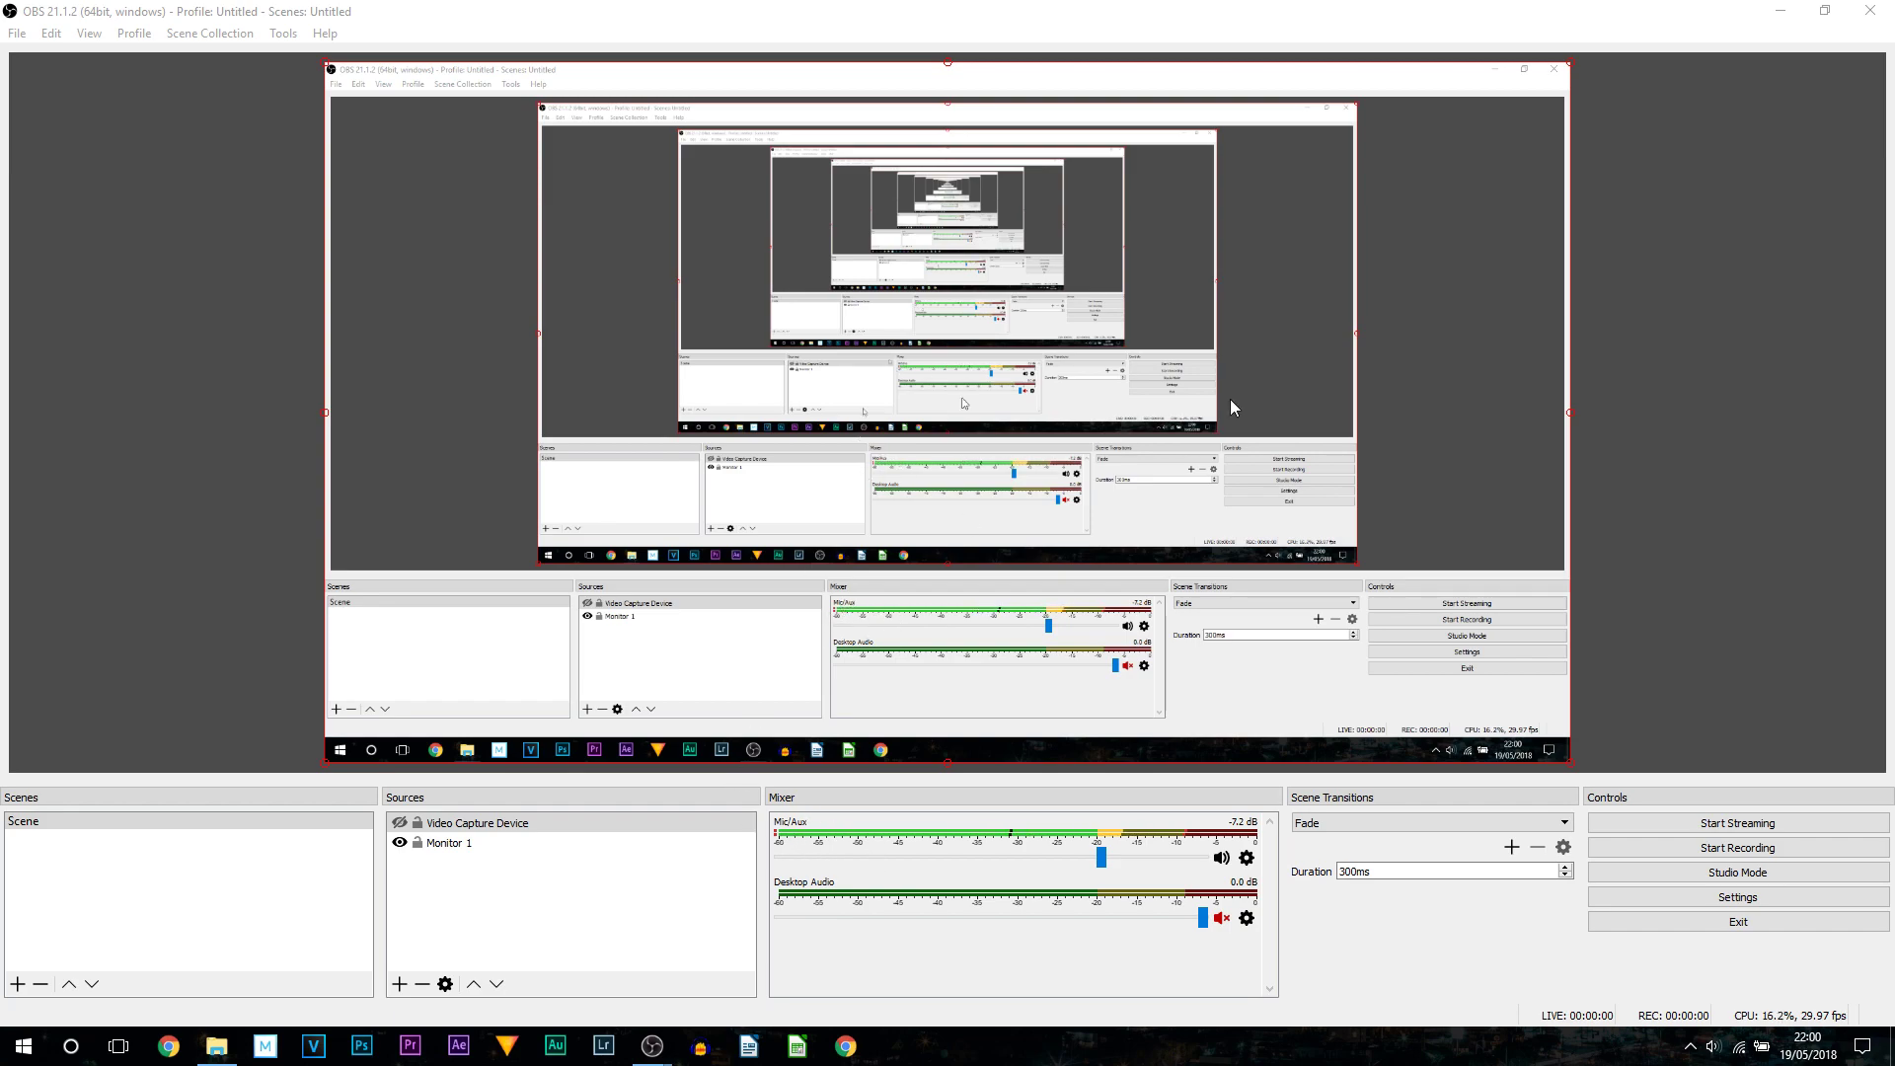
click(832, 9)
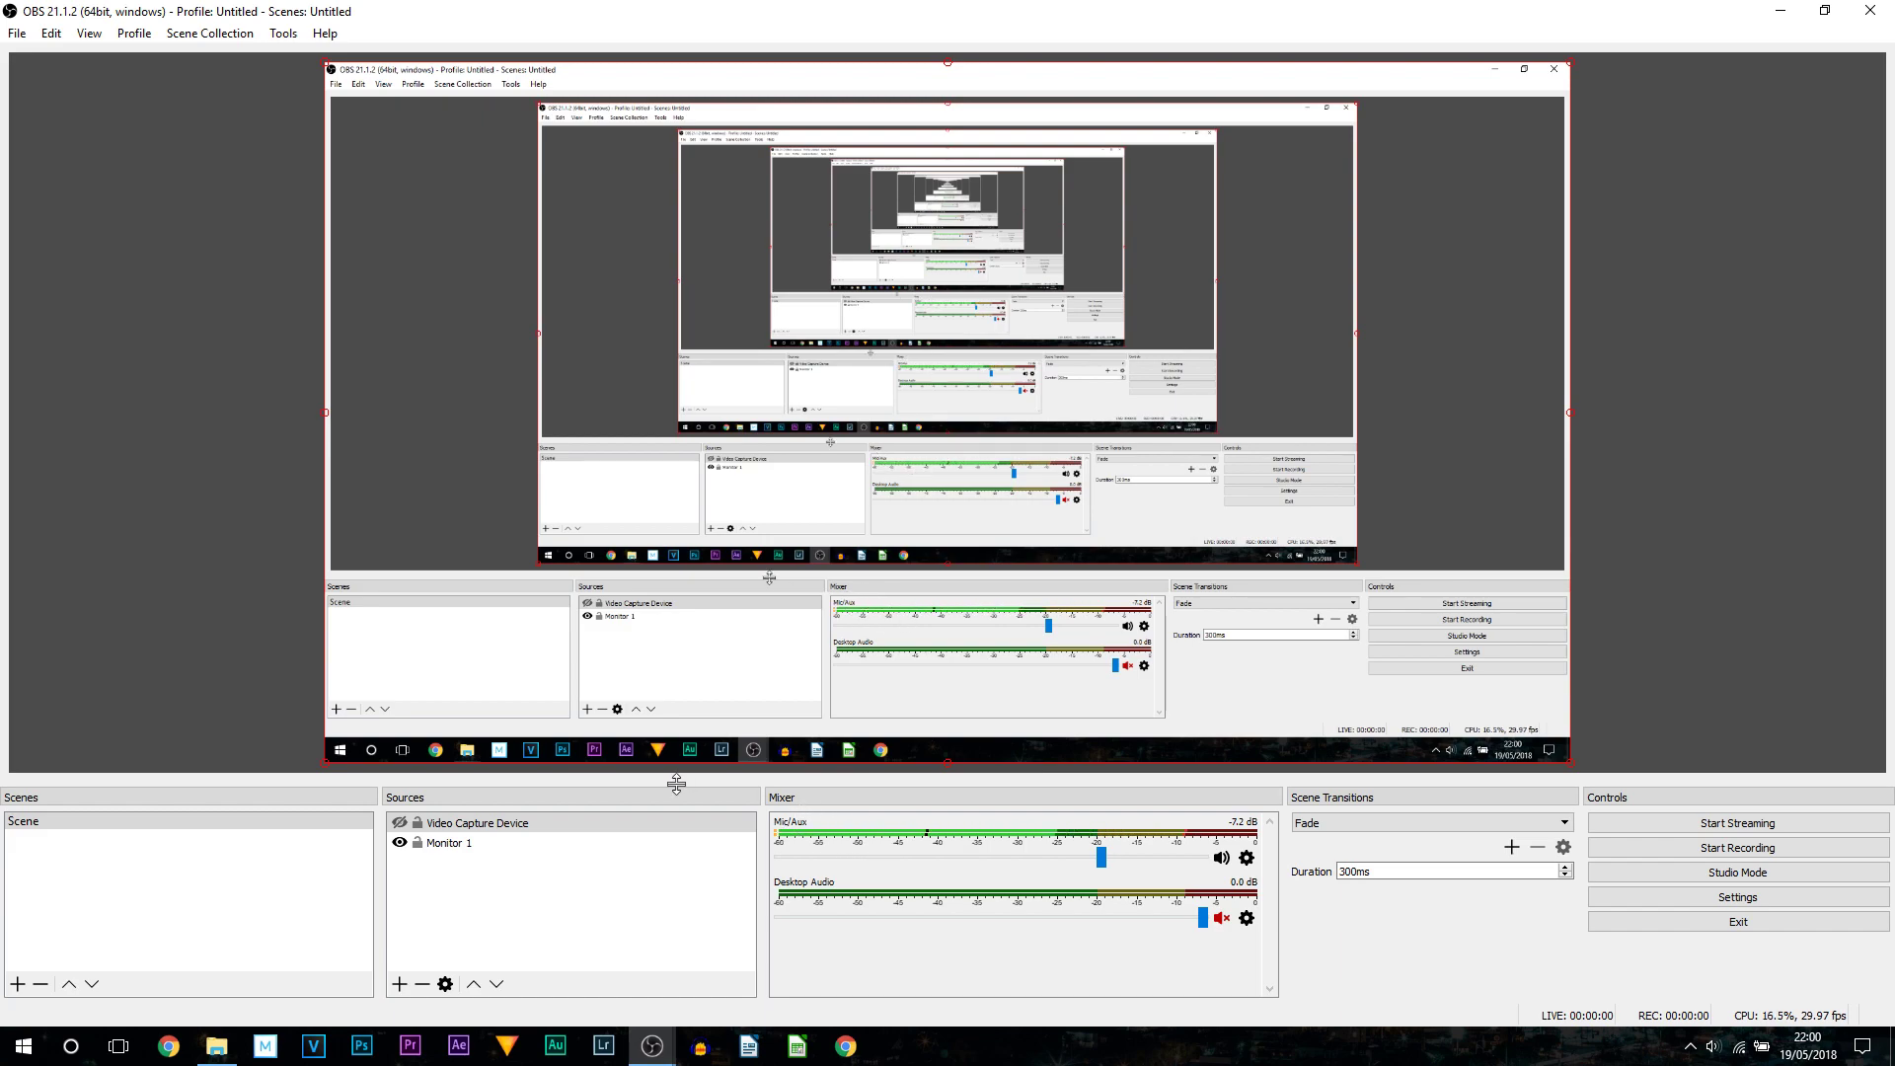
click(672, 821)
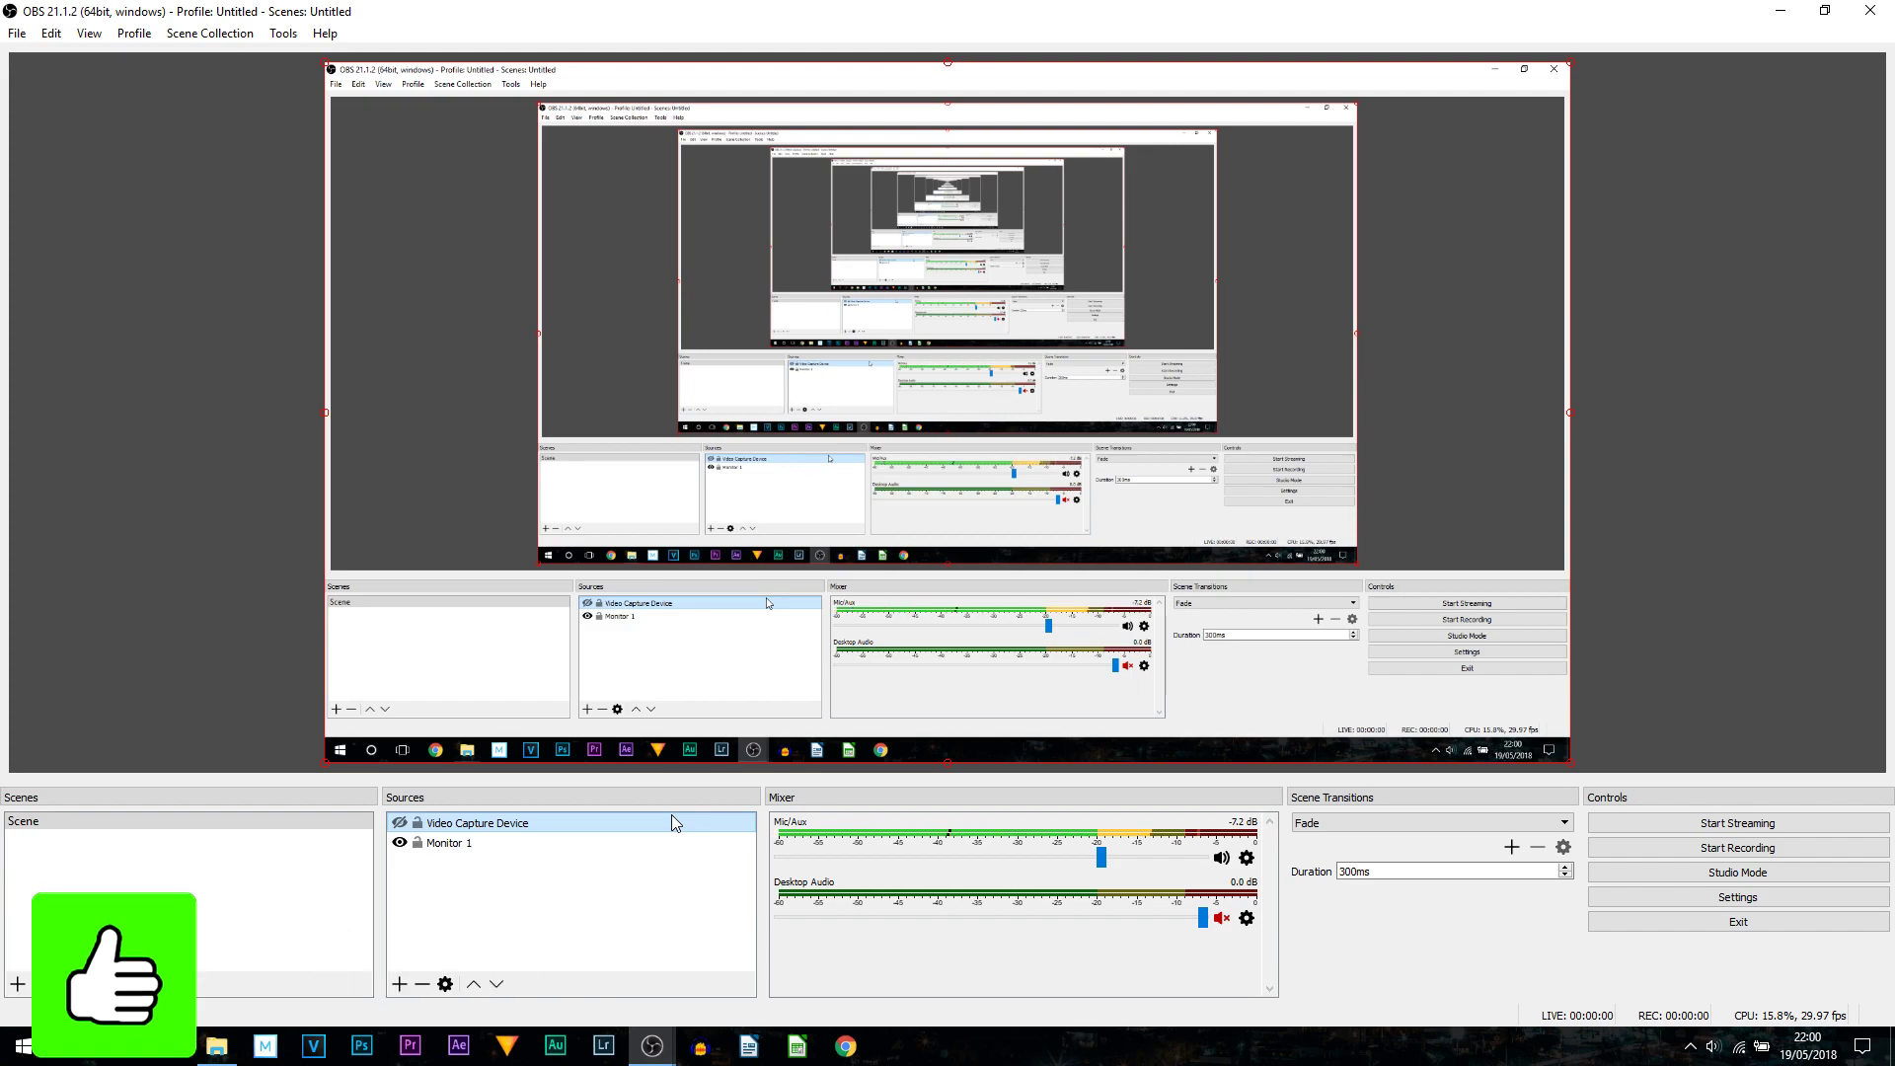
click(738, 851)
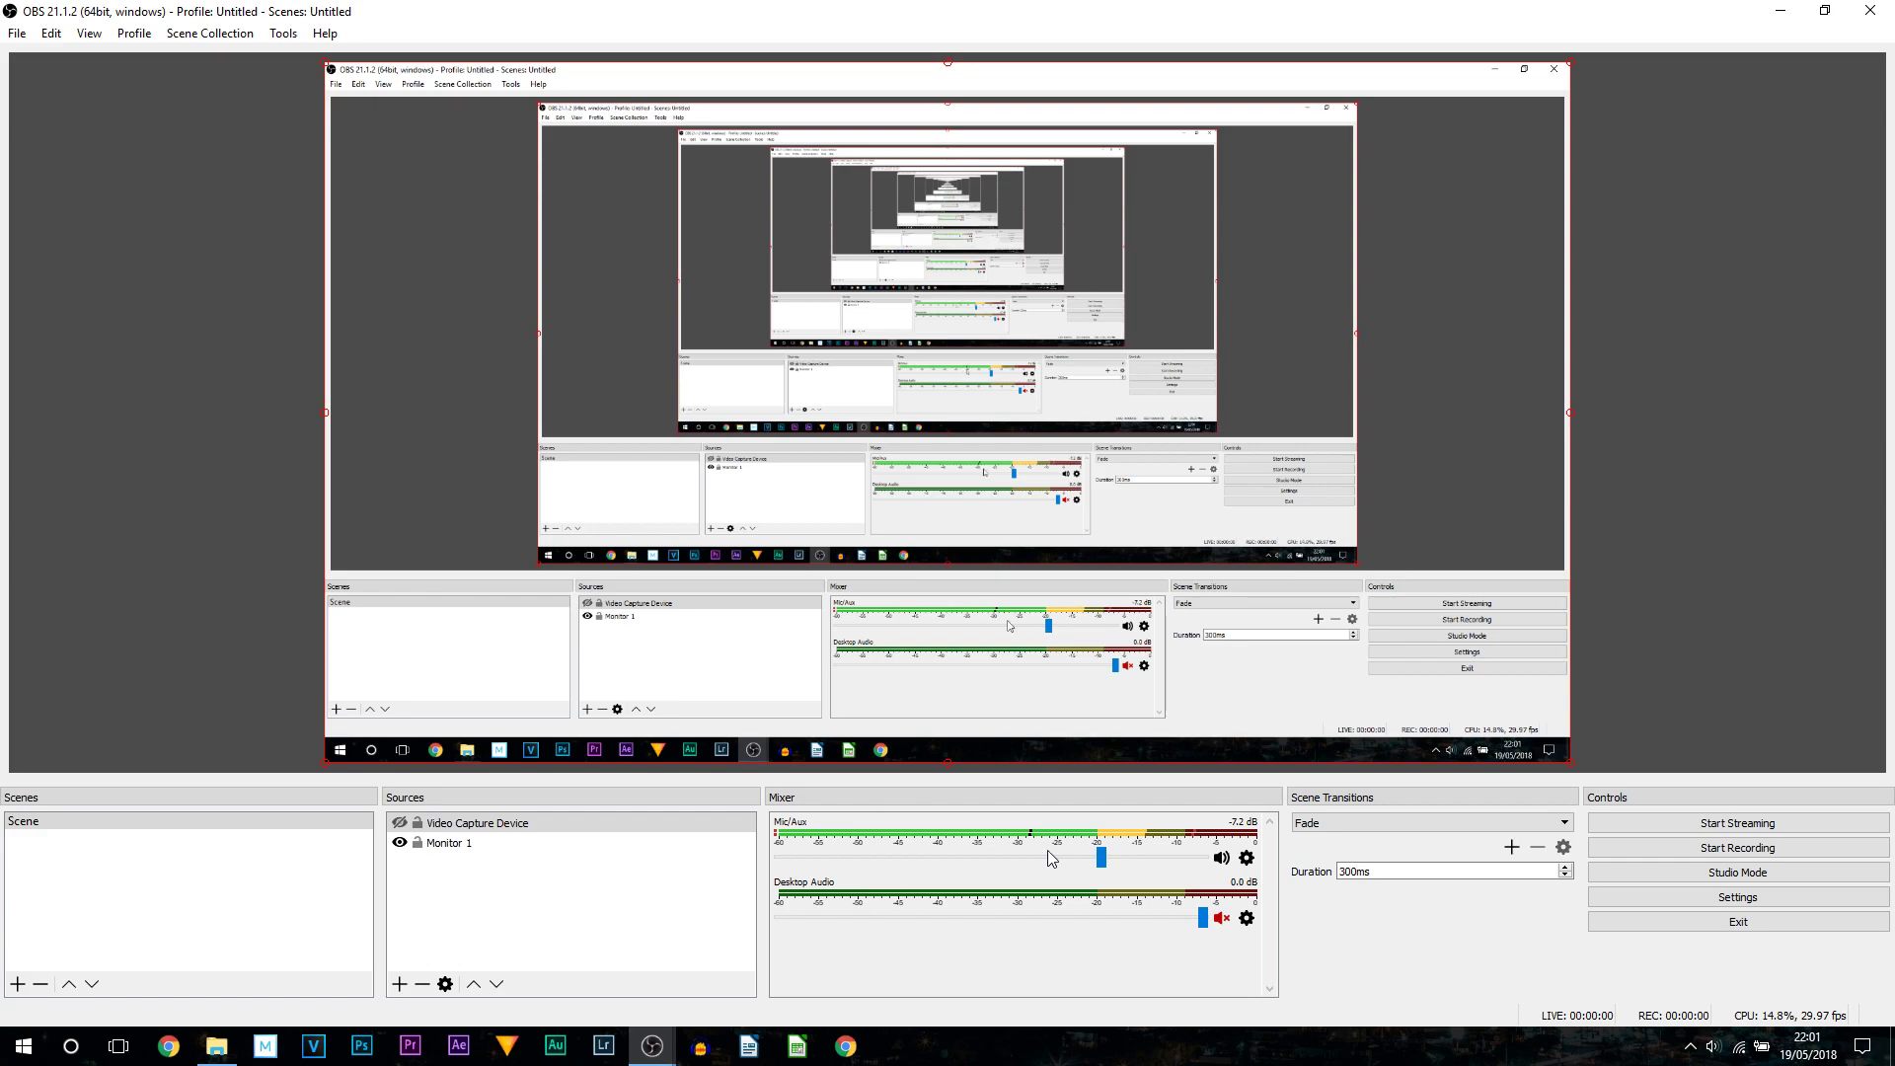
- Open the Mic/Aux source's filters and add a Compressor filter
click(1248, 859)
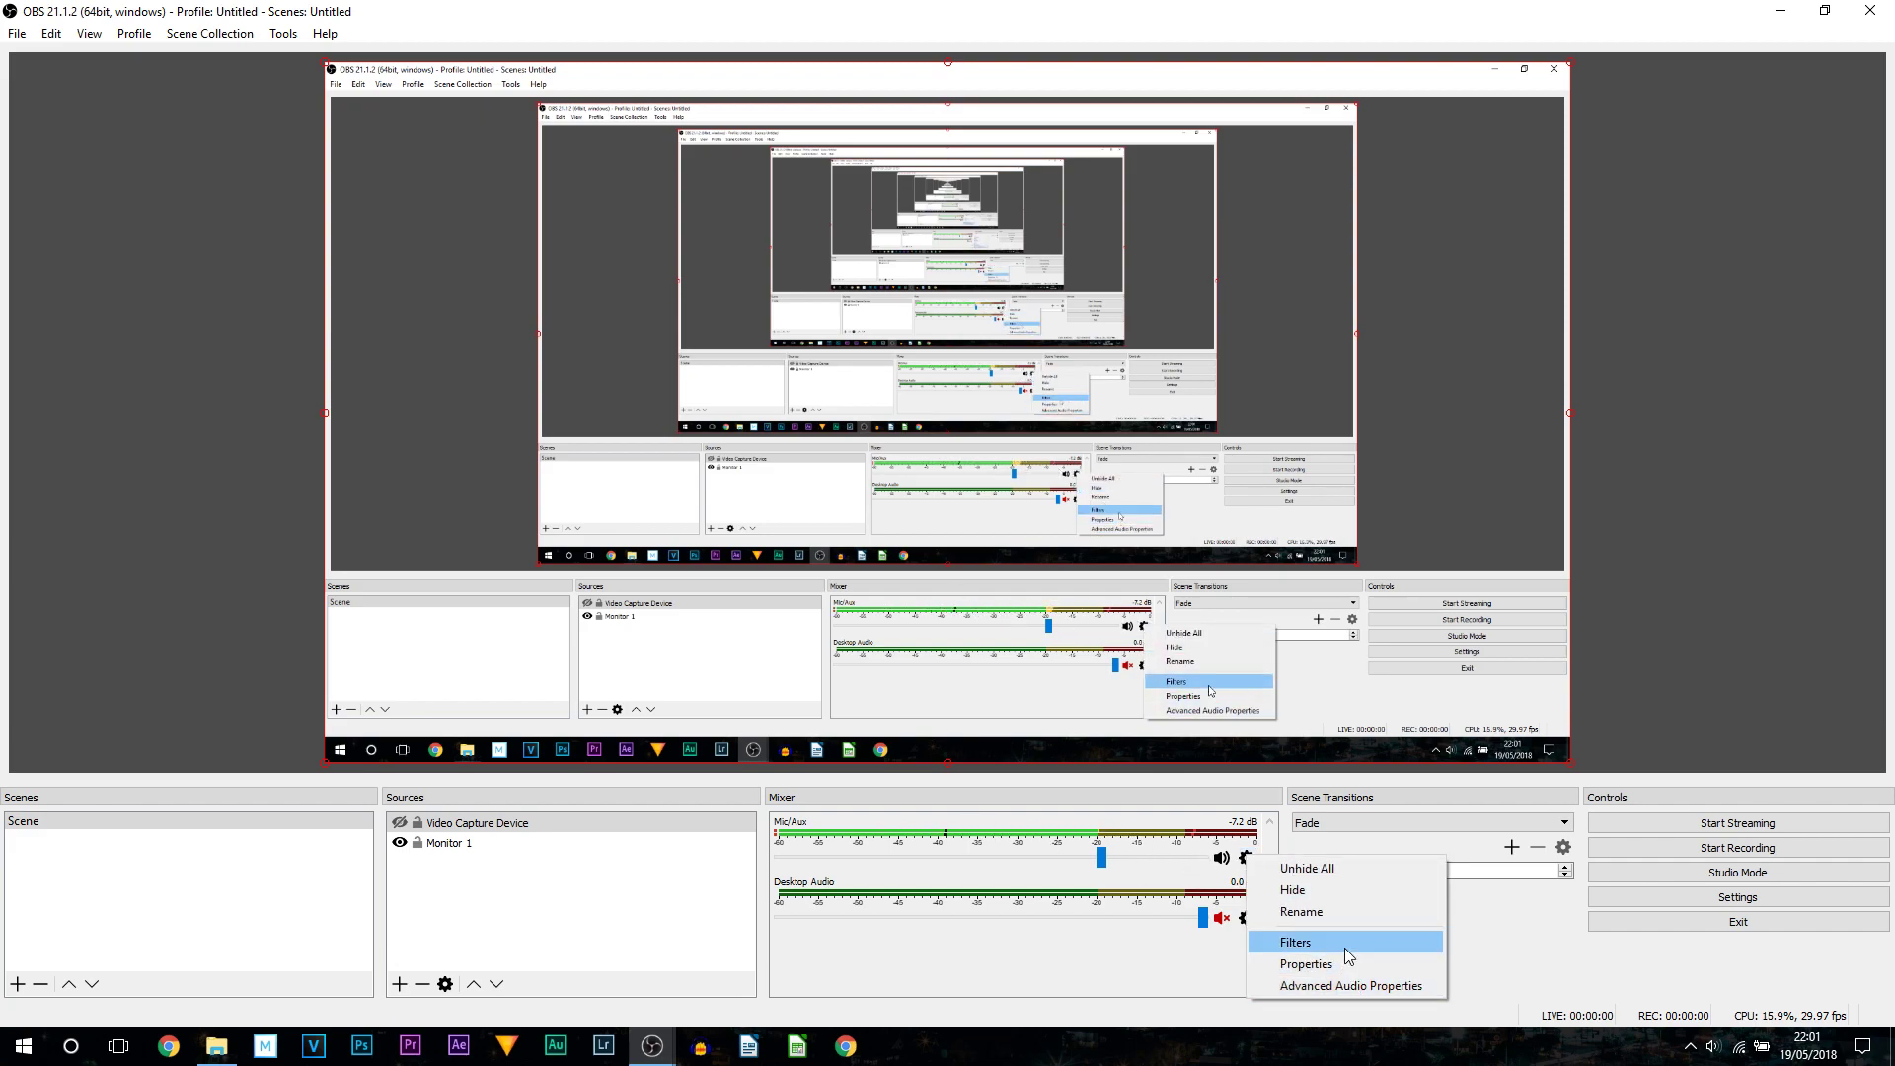
click(1303, 942)
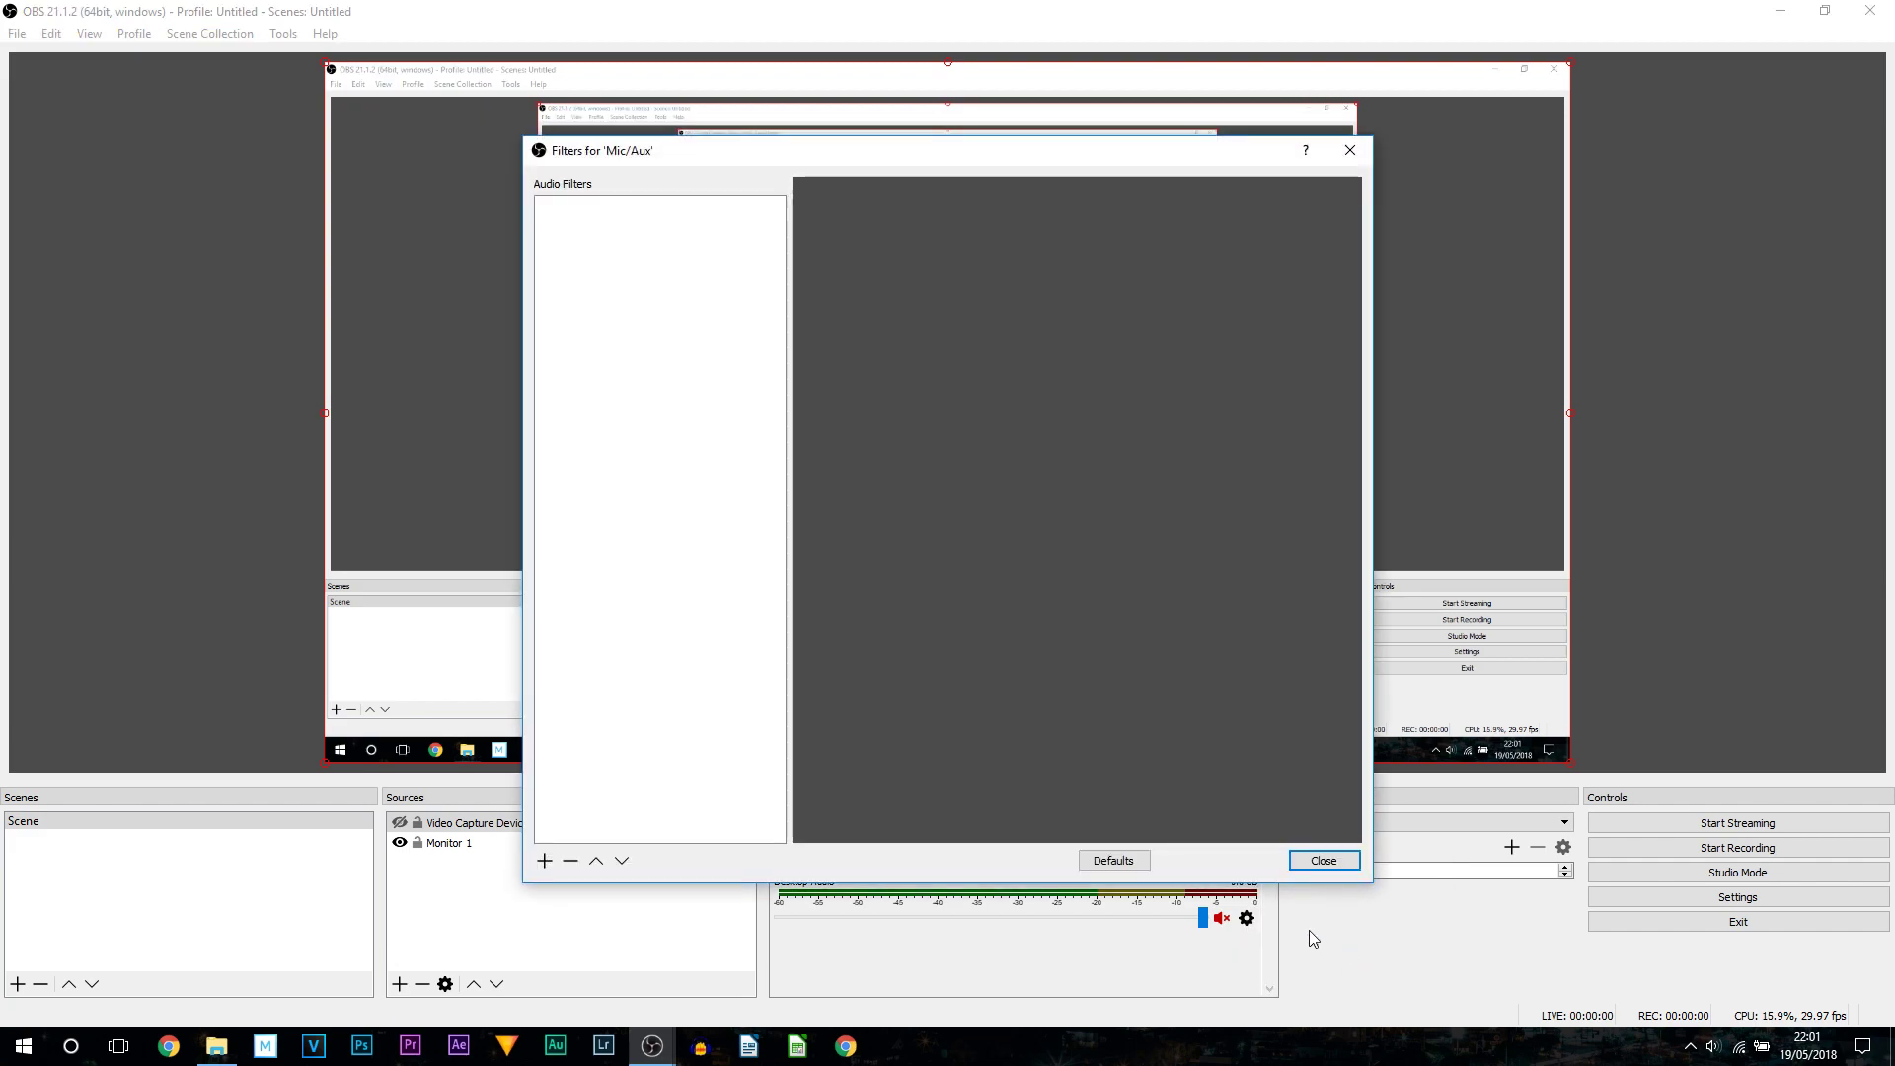
click(545, 862)
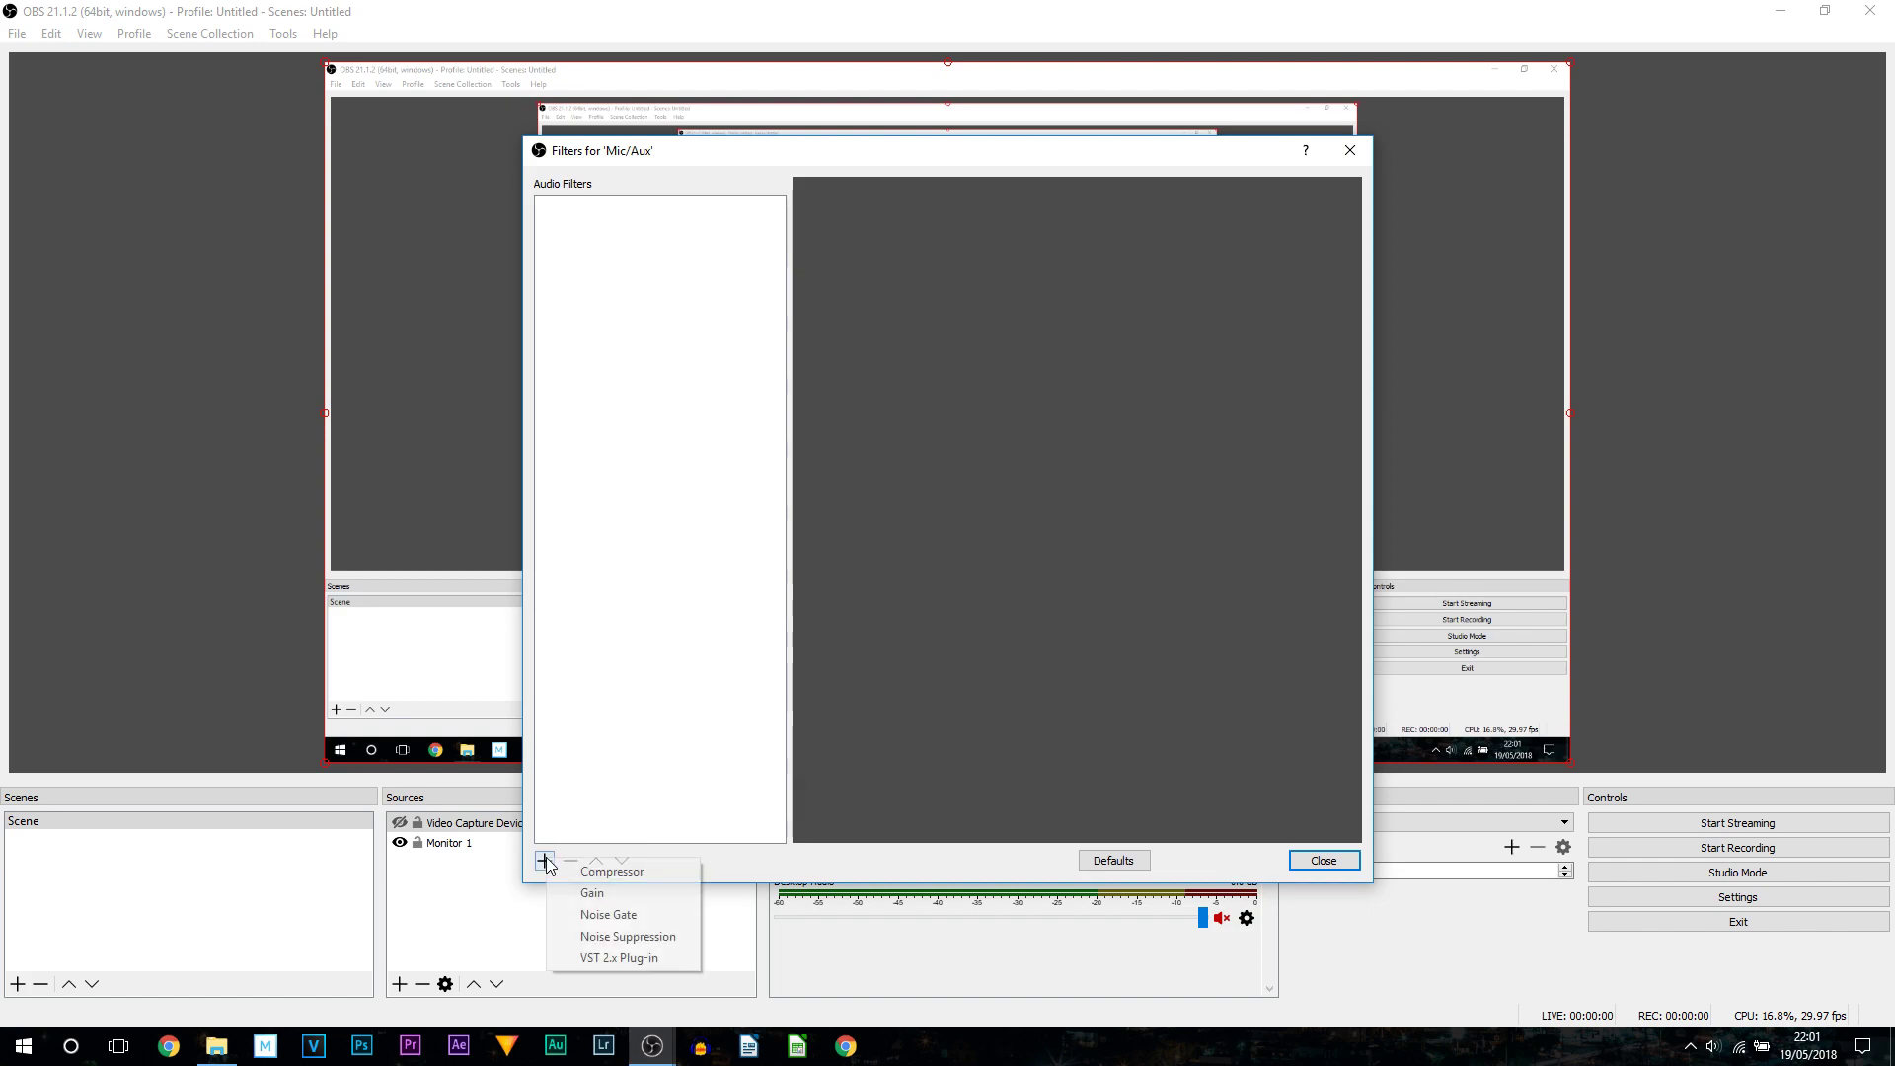
click(620, 872)
click(892, 550)
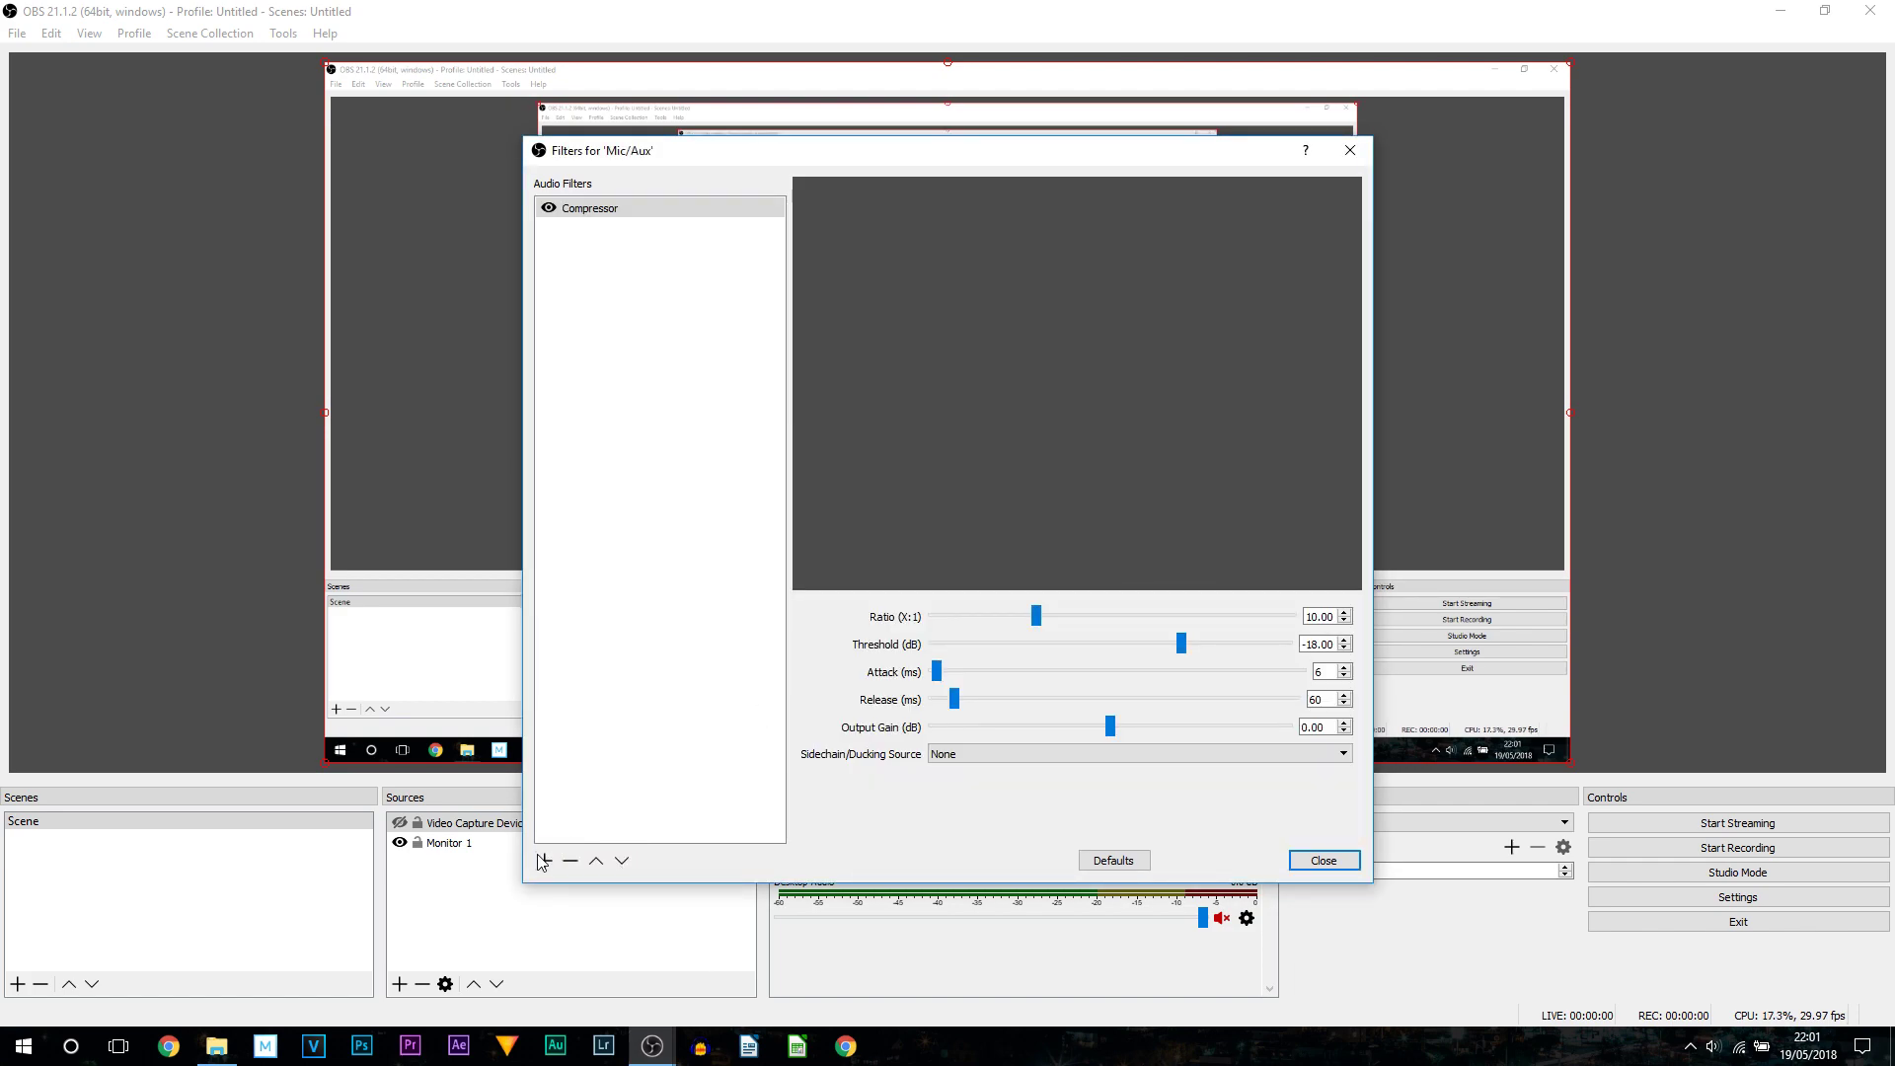
- Add Noise Gate and Noise Suppression filters to the Mic/Aux source
click(541, 862)
click(637, 912)
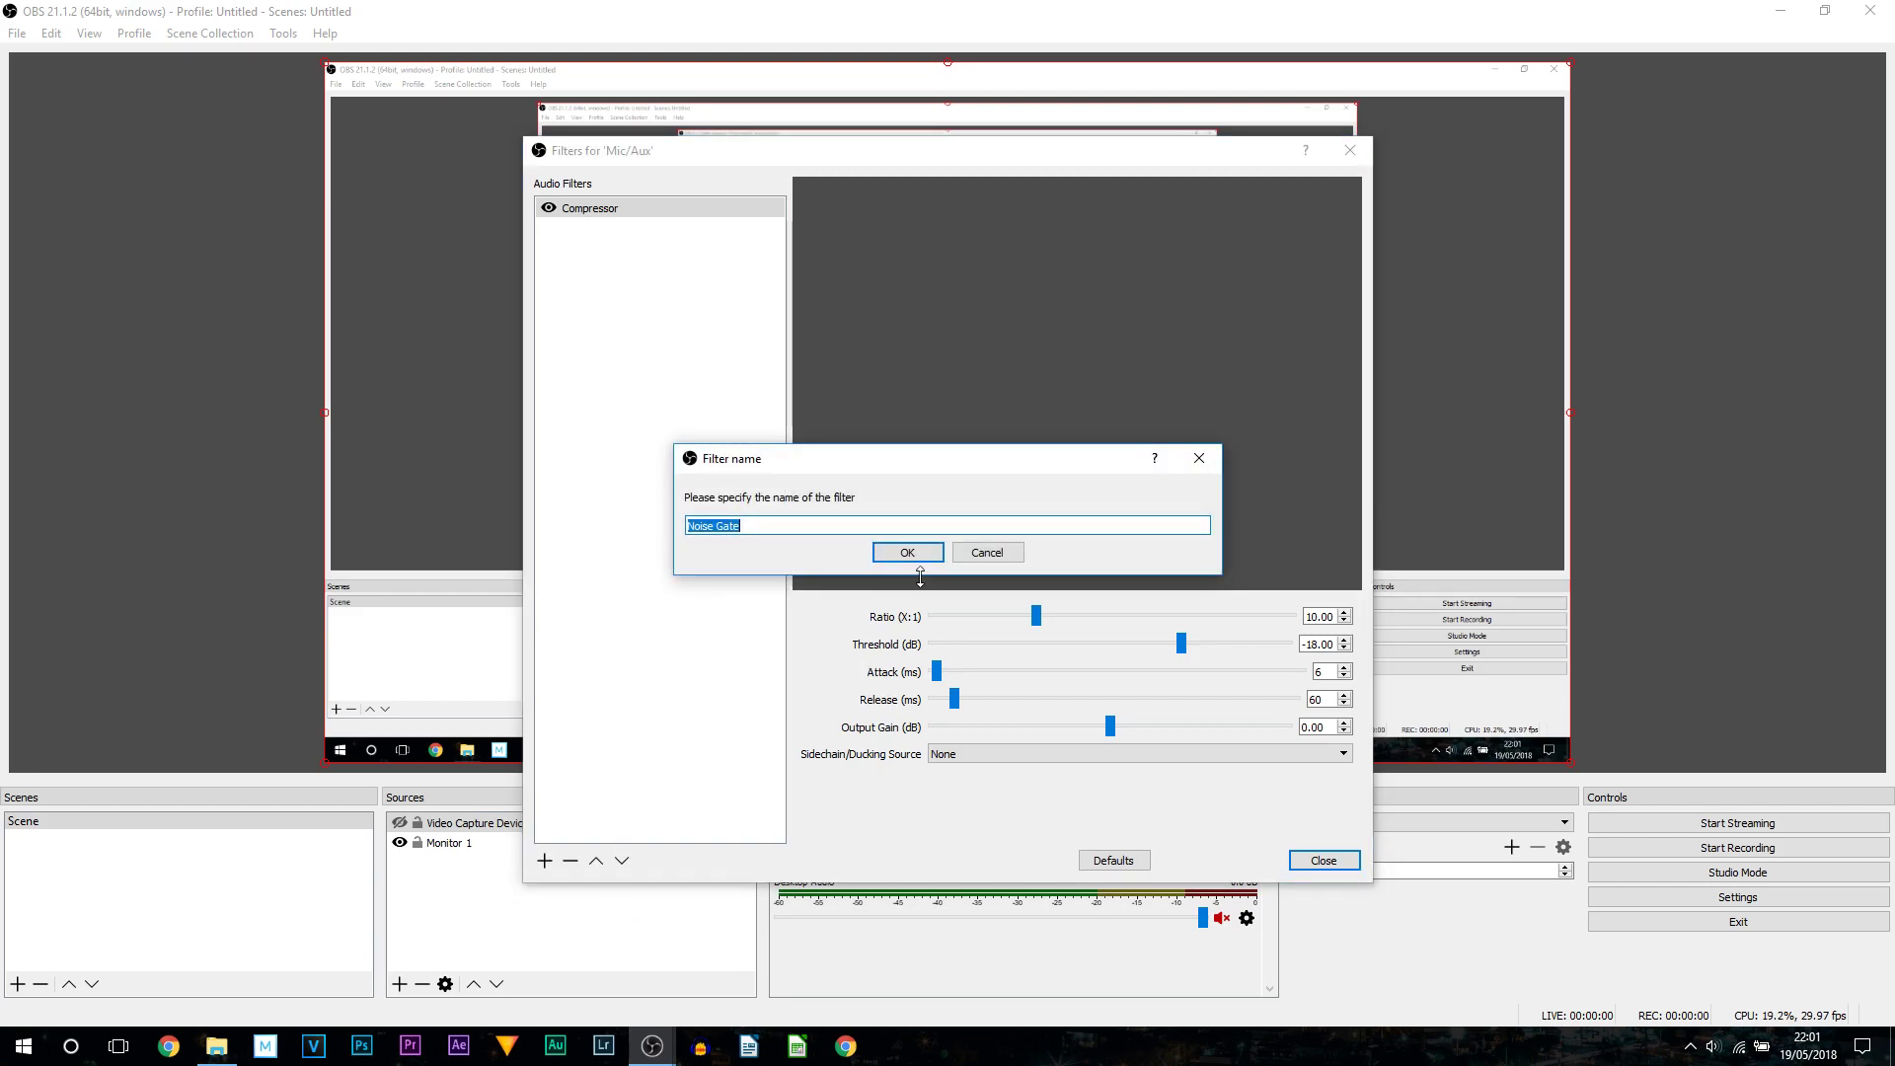
click(898, 550)
click(546, 865)
click(636, 950)
click(915, 560)
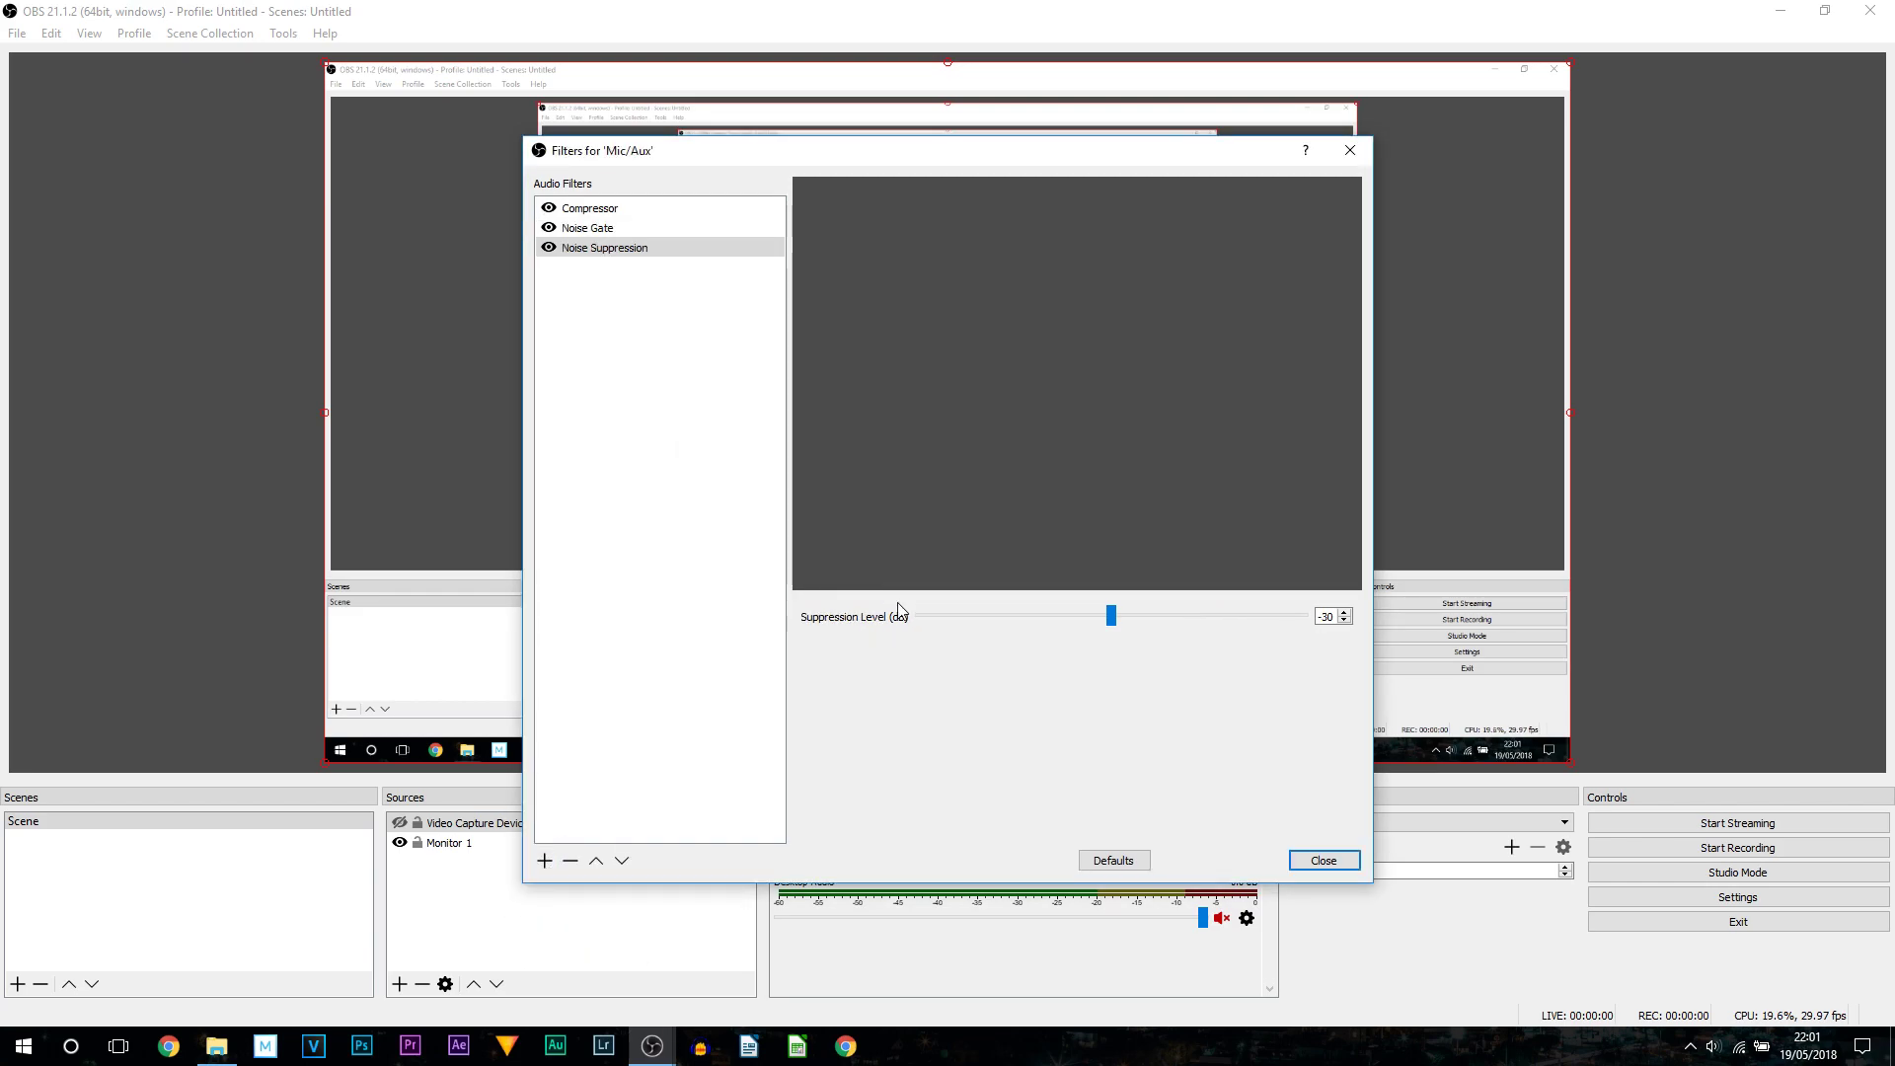
click(592, 208)
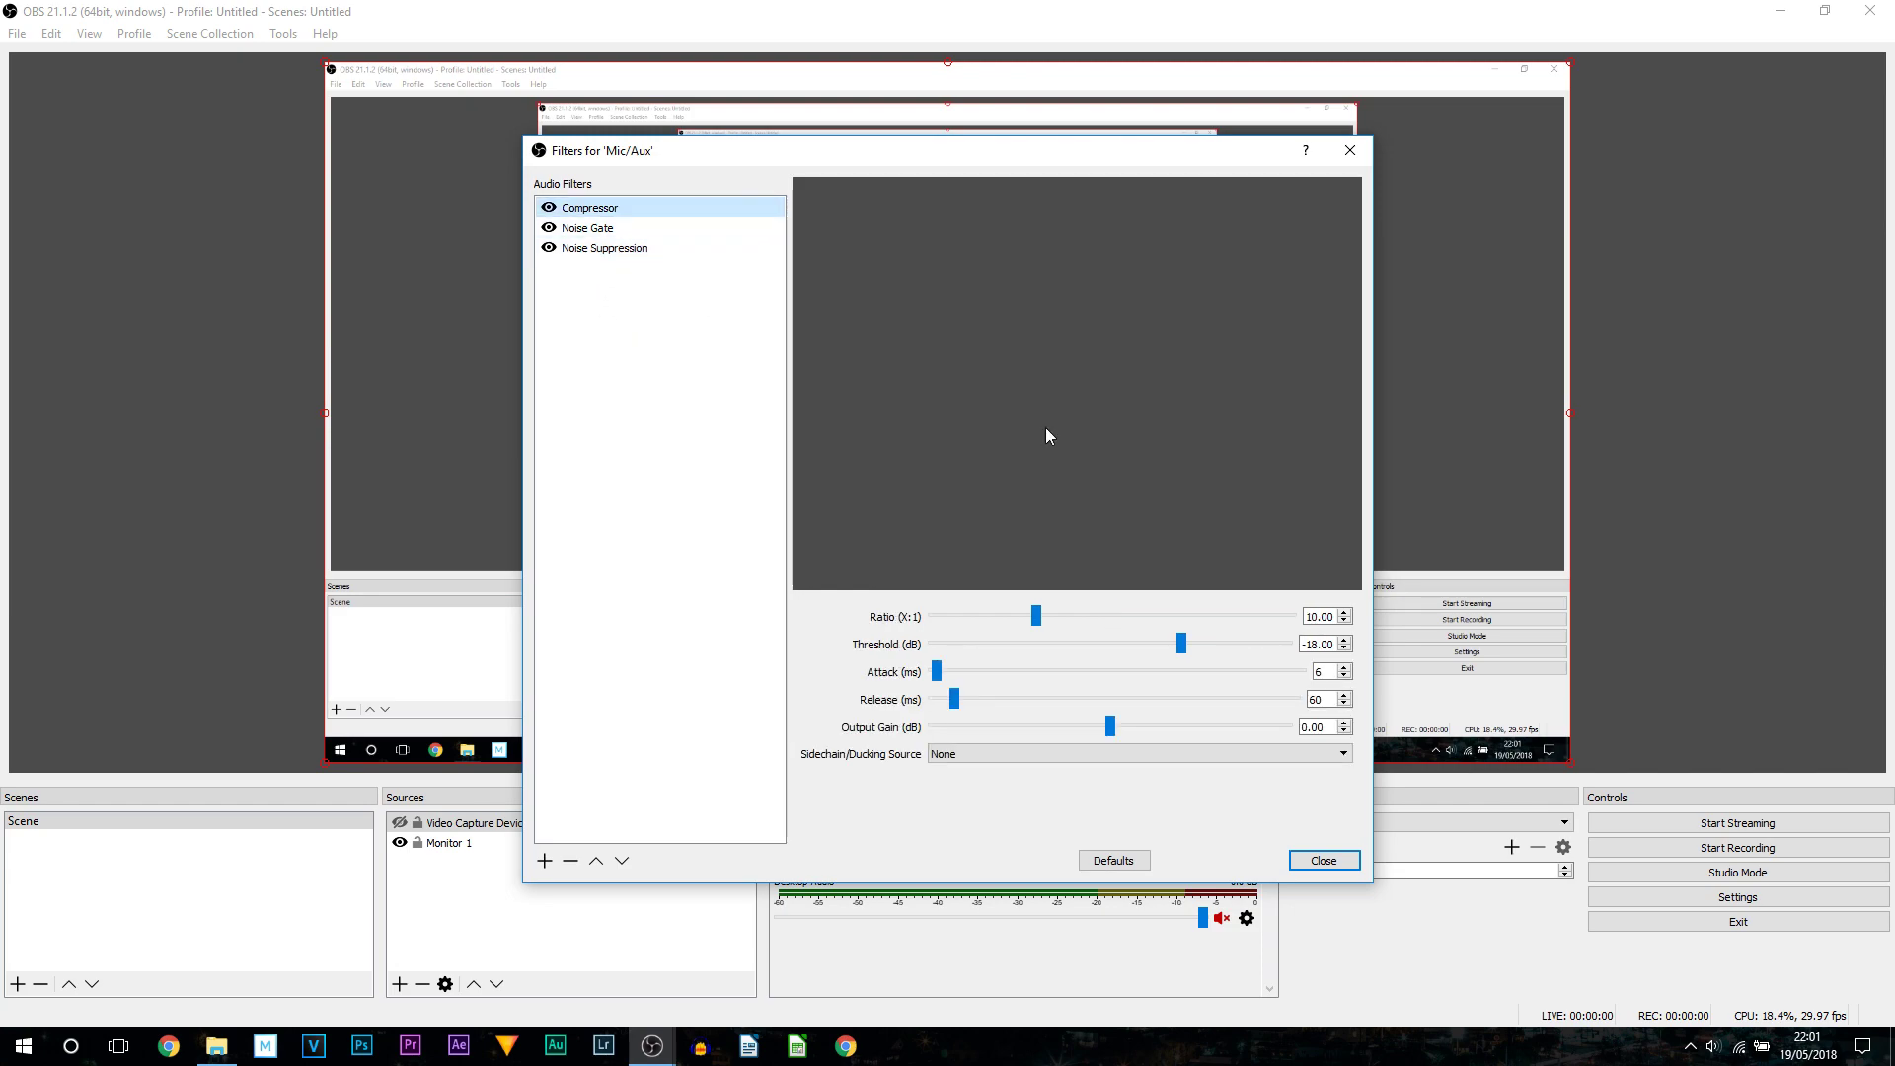
click(1316, 618)
- Give the Compressor ratio 2, threshold -10 dB, attack 20 ms and release 1 ms
text(2)
drag(1324, 646, 1343, 645)
text(10)
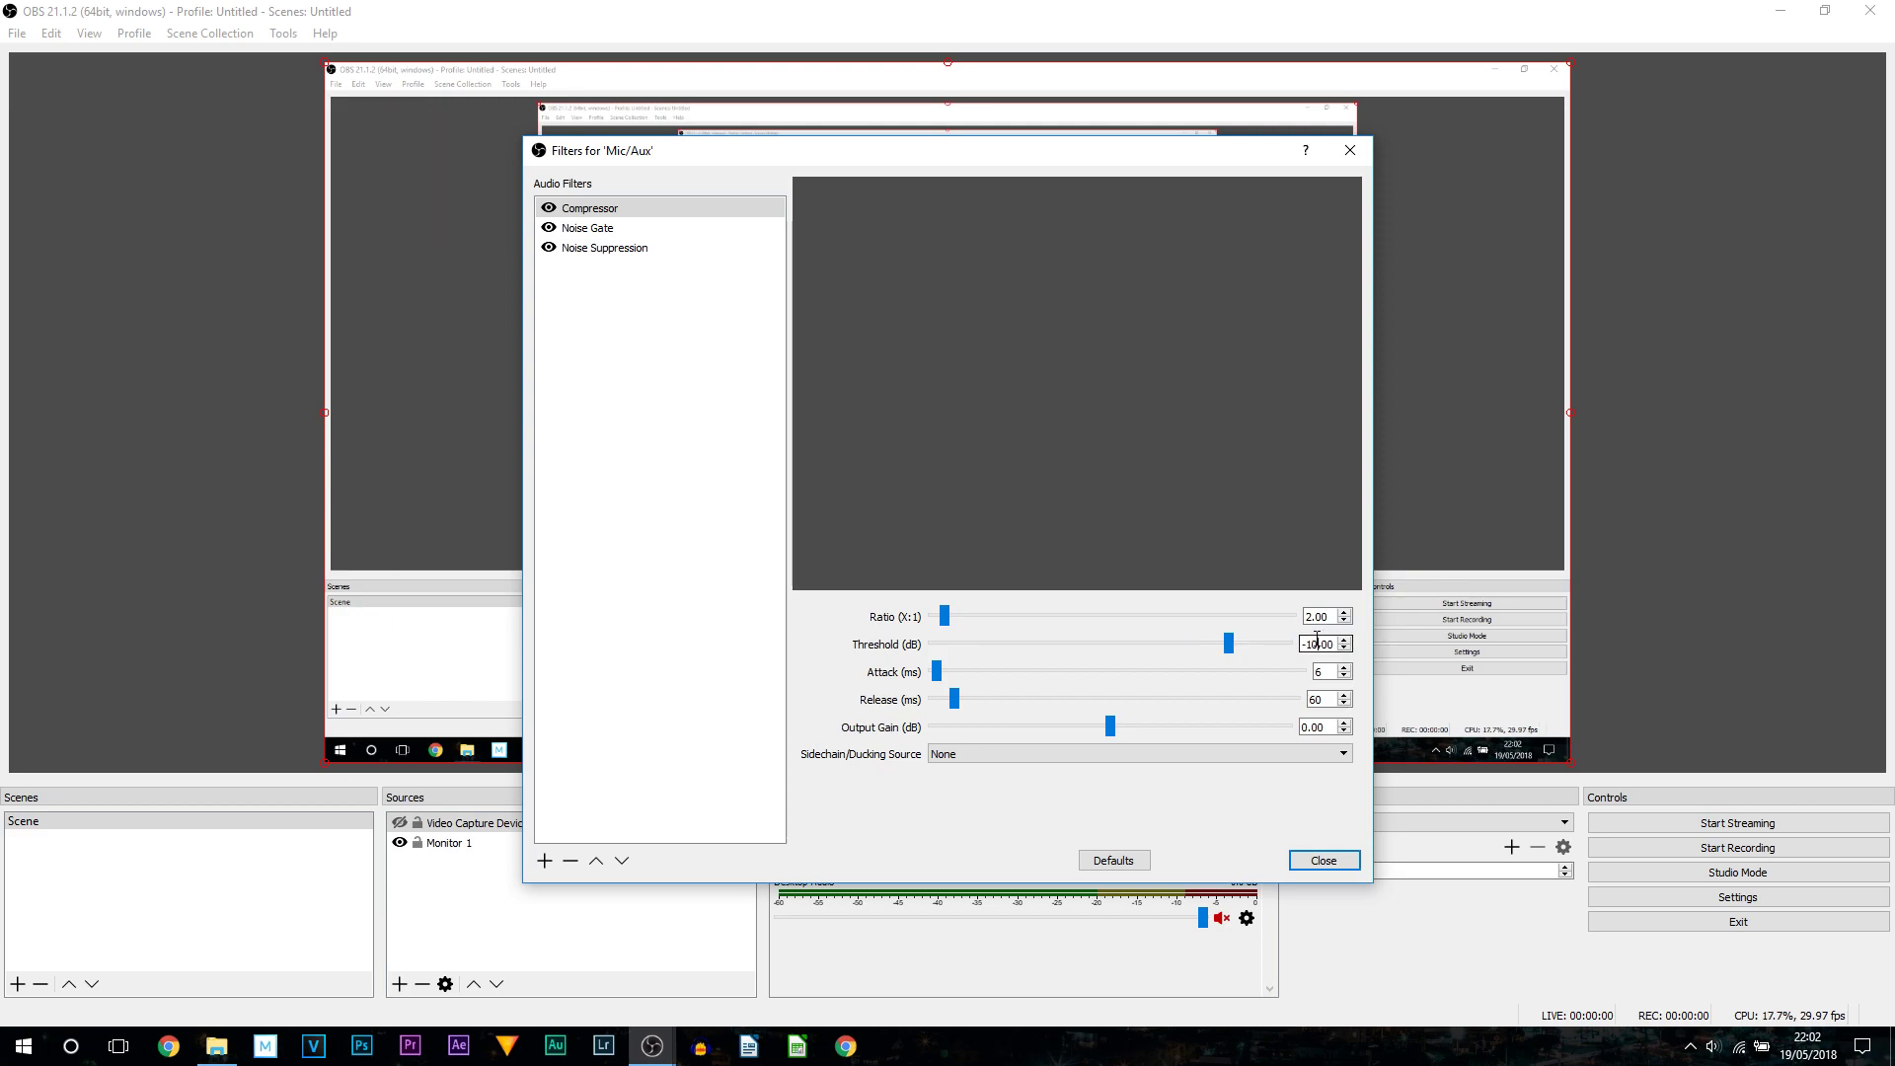
text(20)
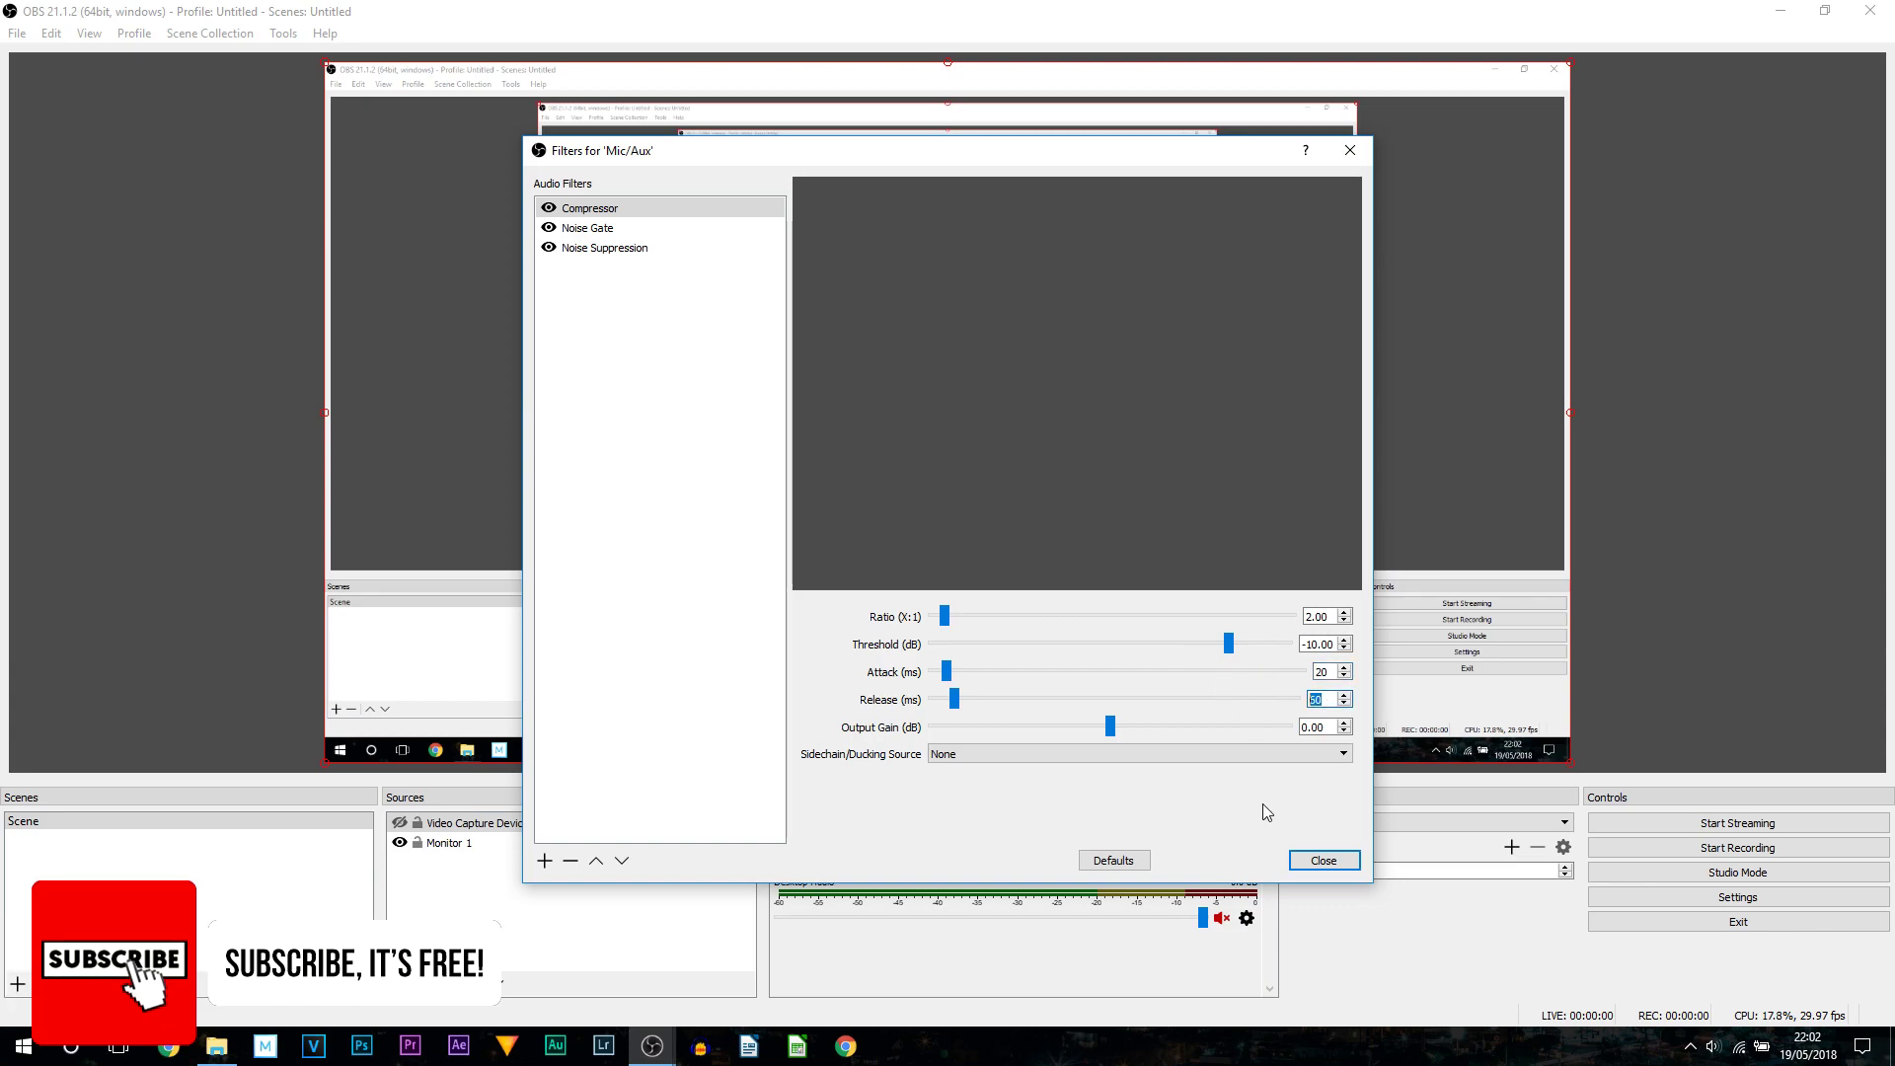
text(1)
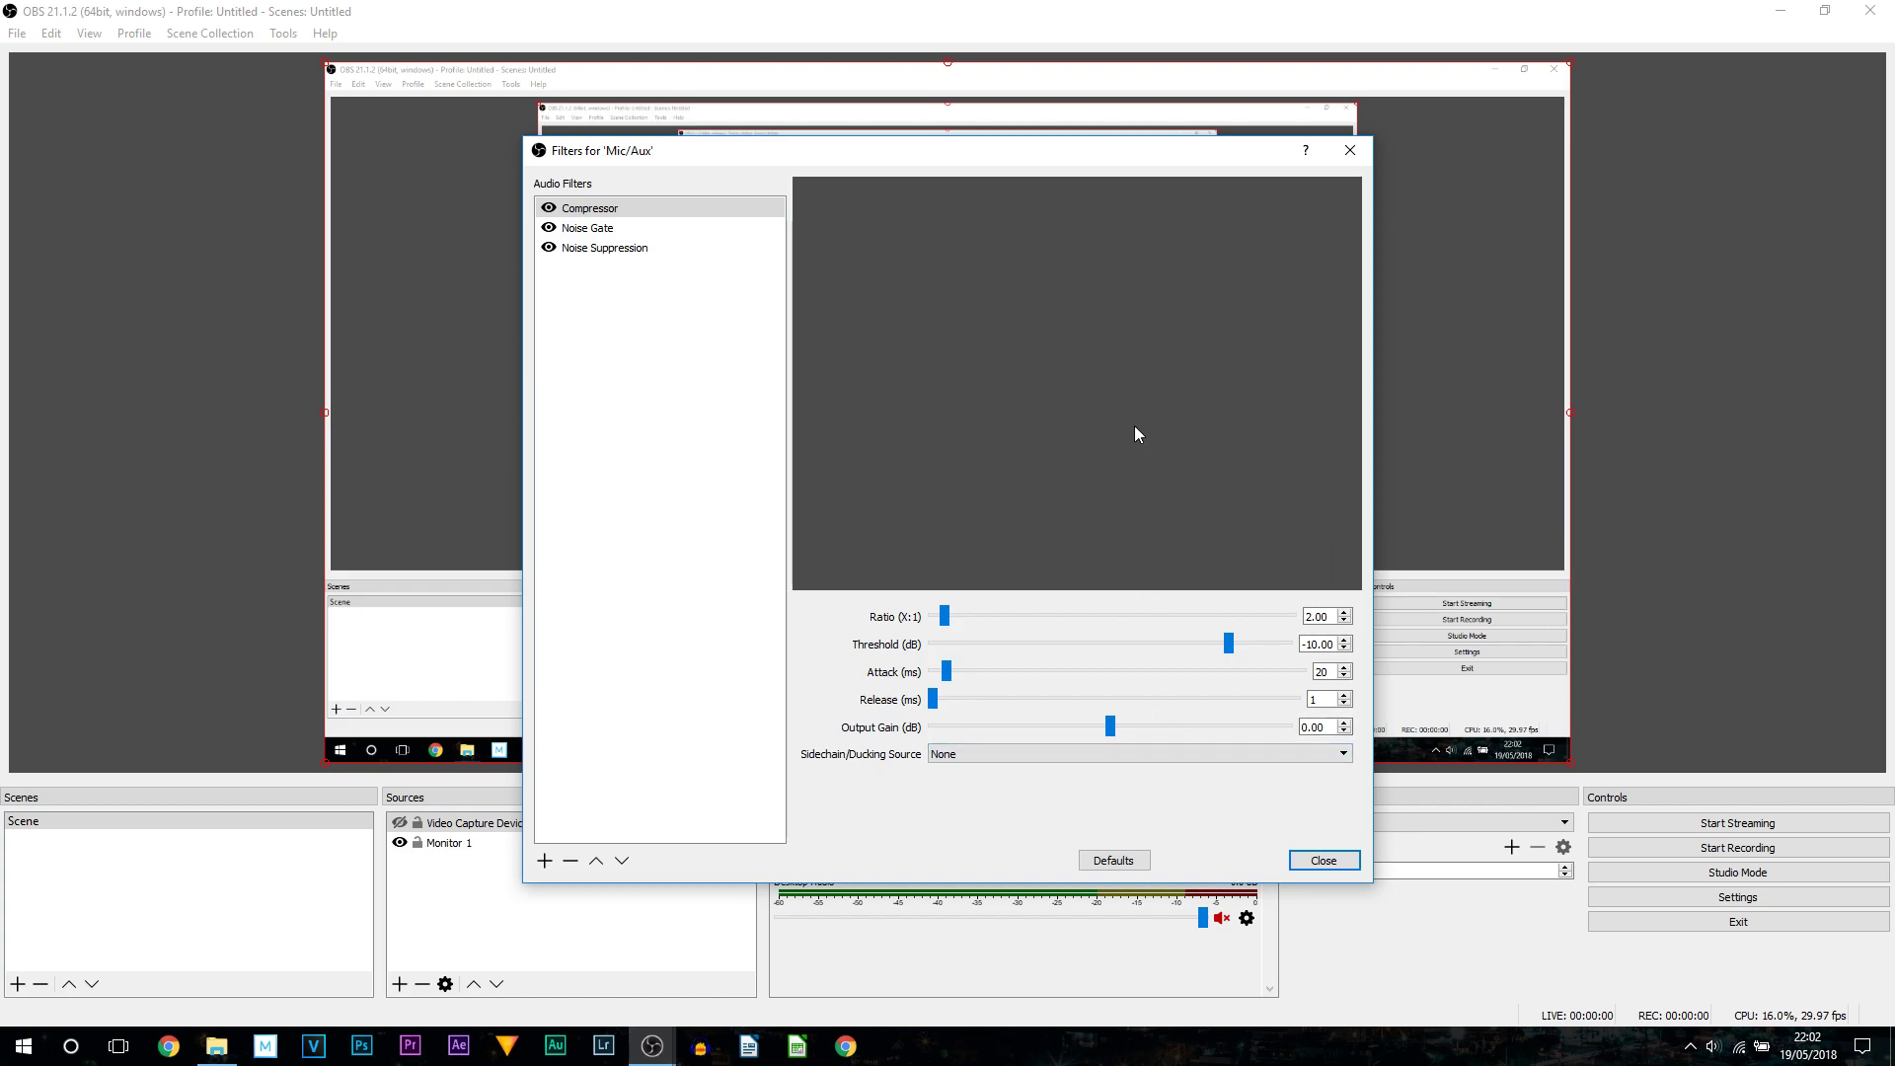
click(639, 233)
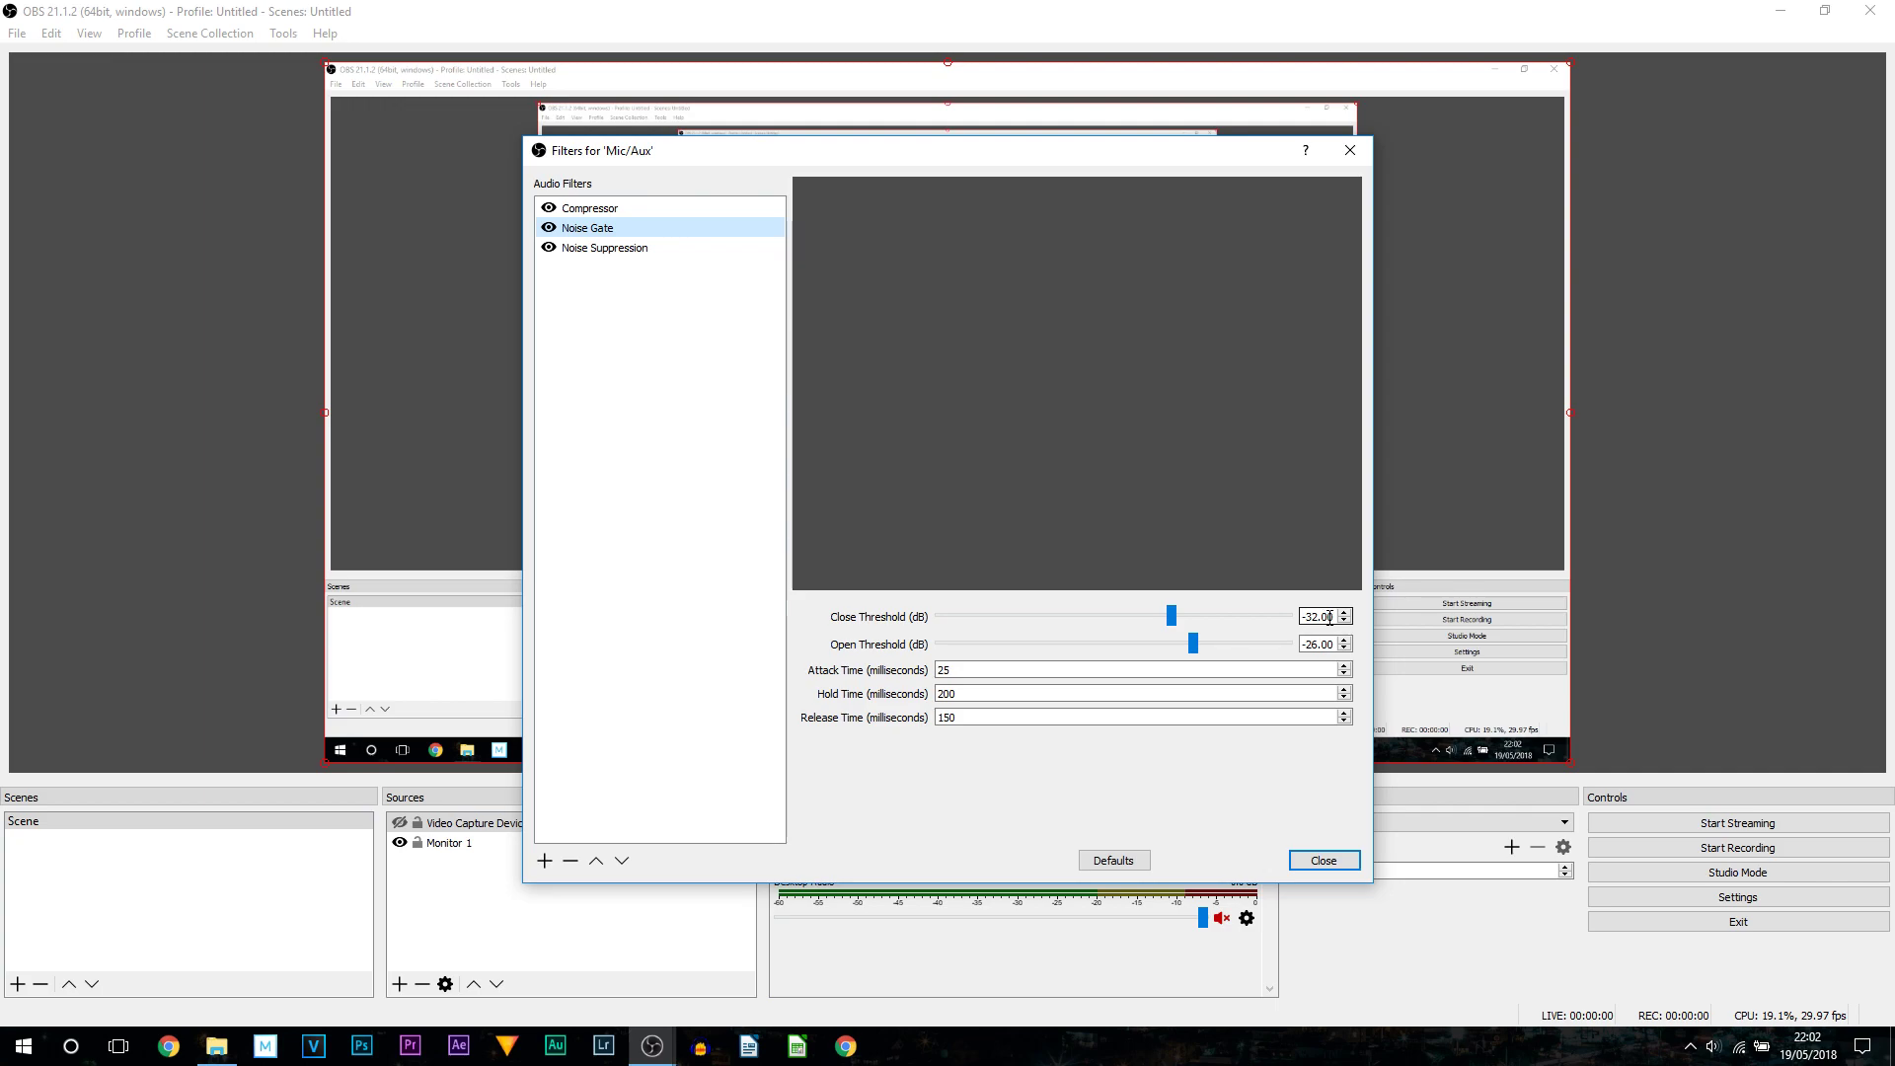
- Set the Noise Gate close threshold to -30 dB and open threshold to -24 dB
drag(1334, 617, 1062, 573)
text(-30)
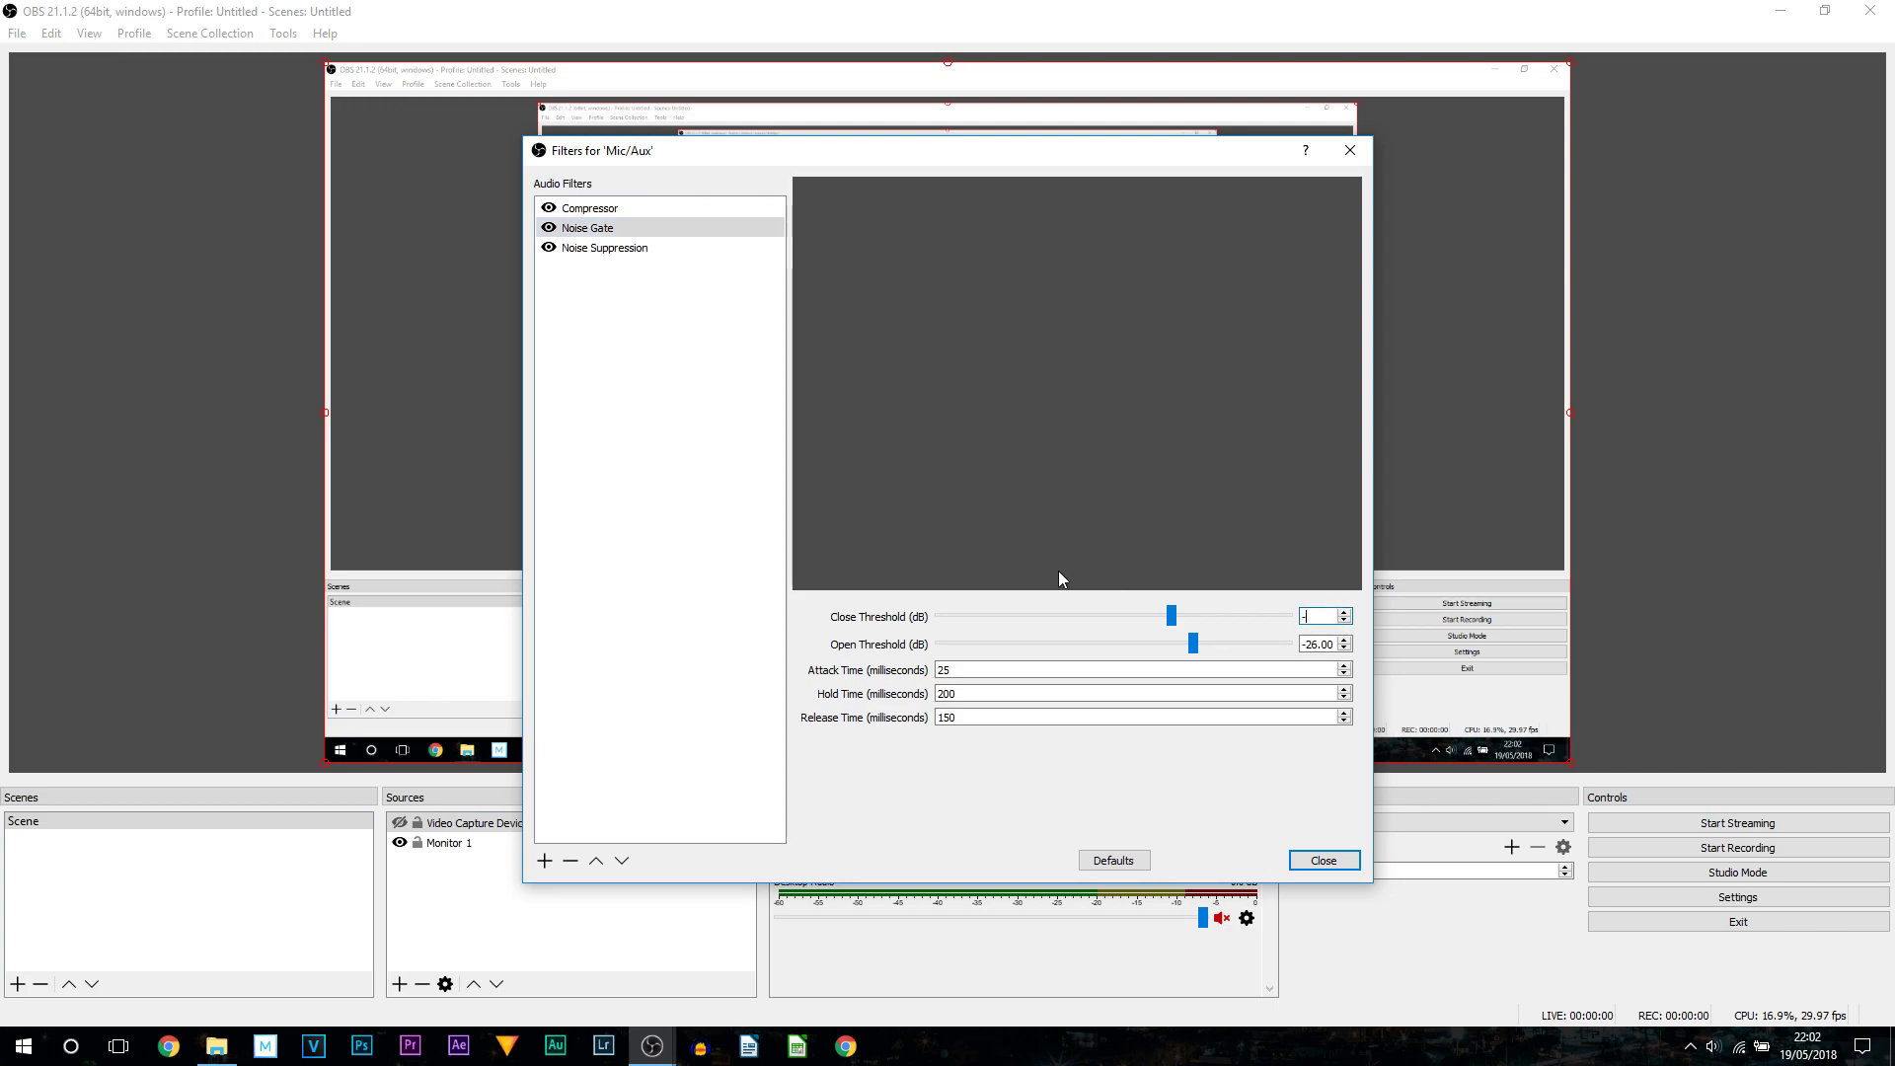
double_click(1335, 646)
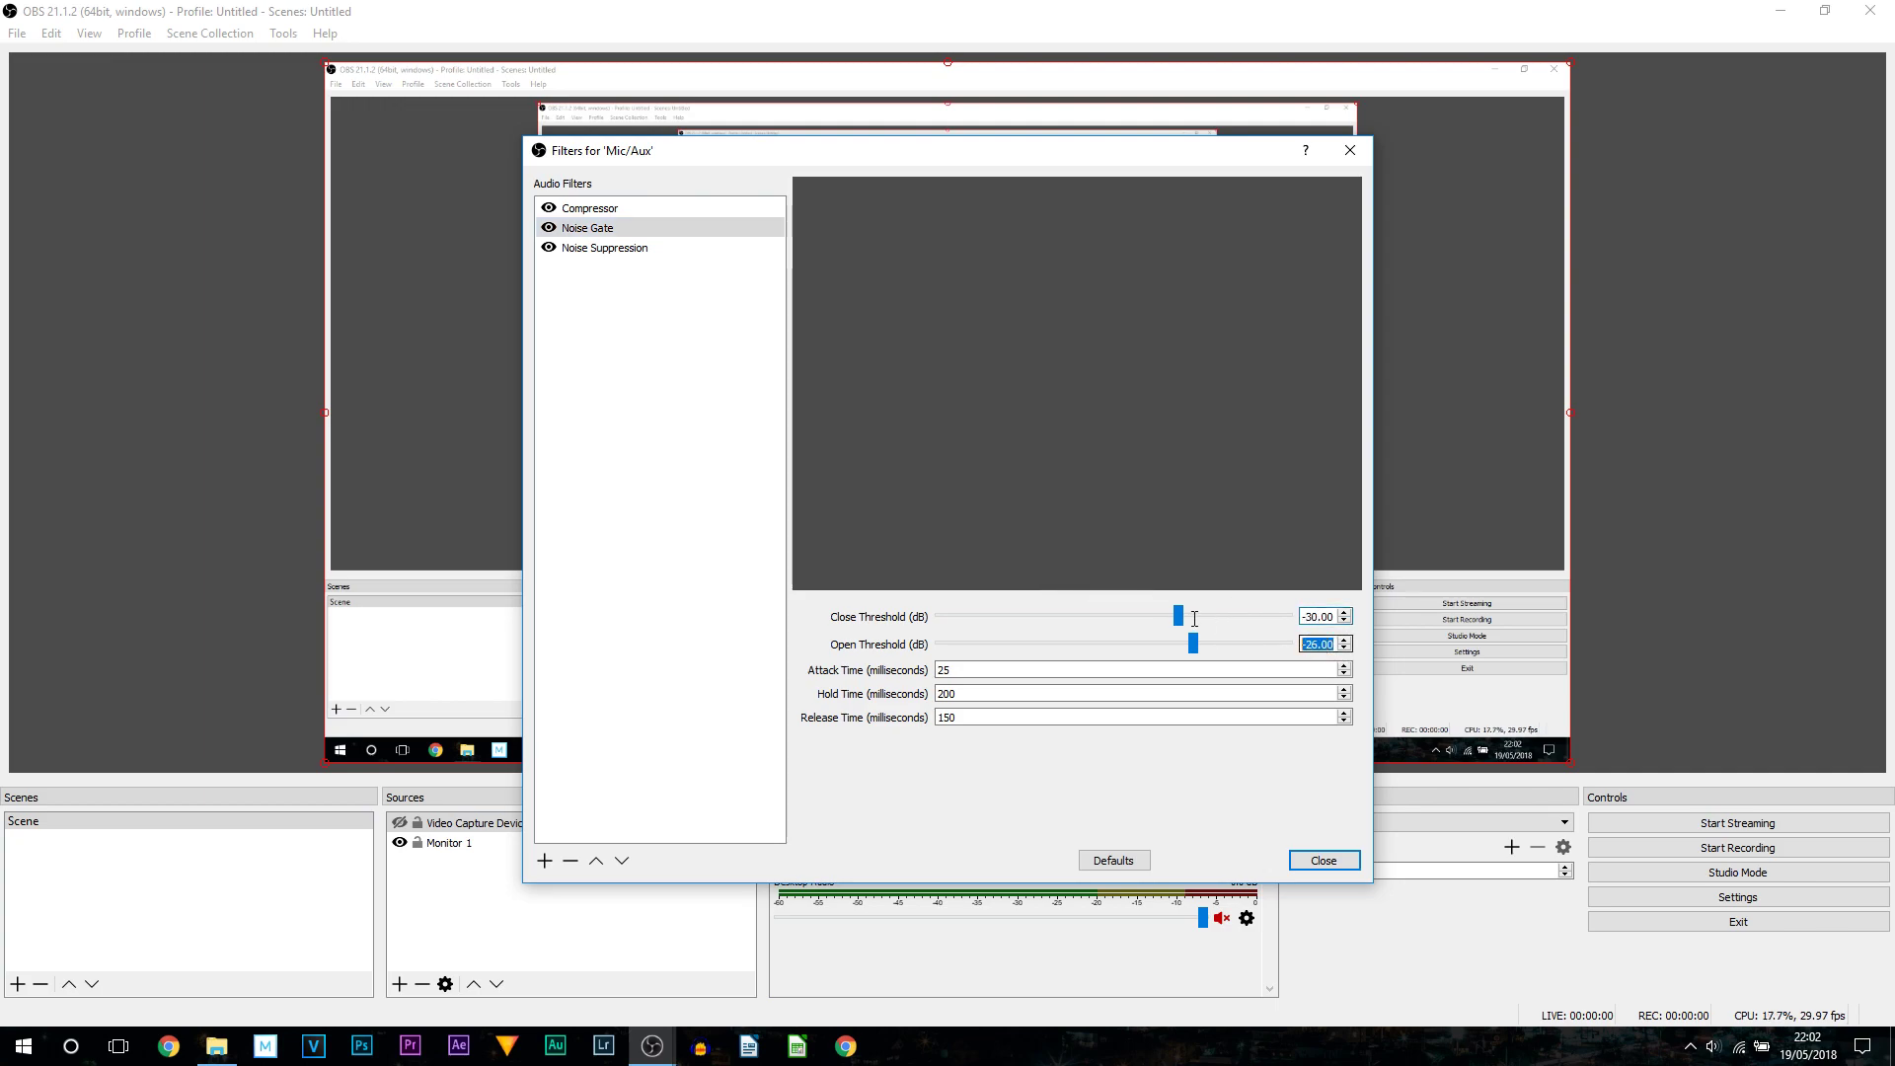
text(-24)
- Keep Noise Suppression at -30 dB and close the Mic/Aux filters window
click(593, 252)
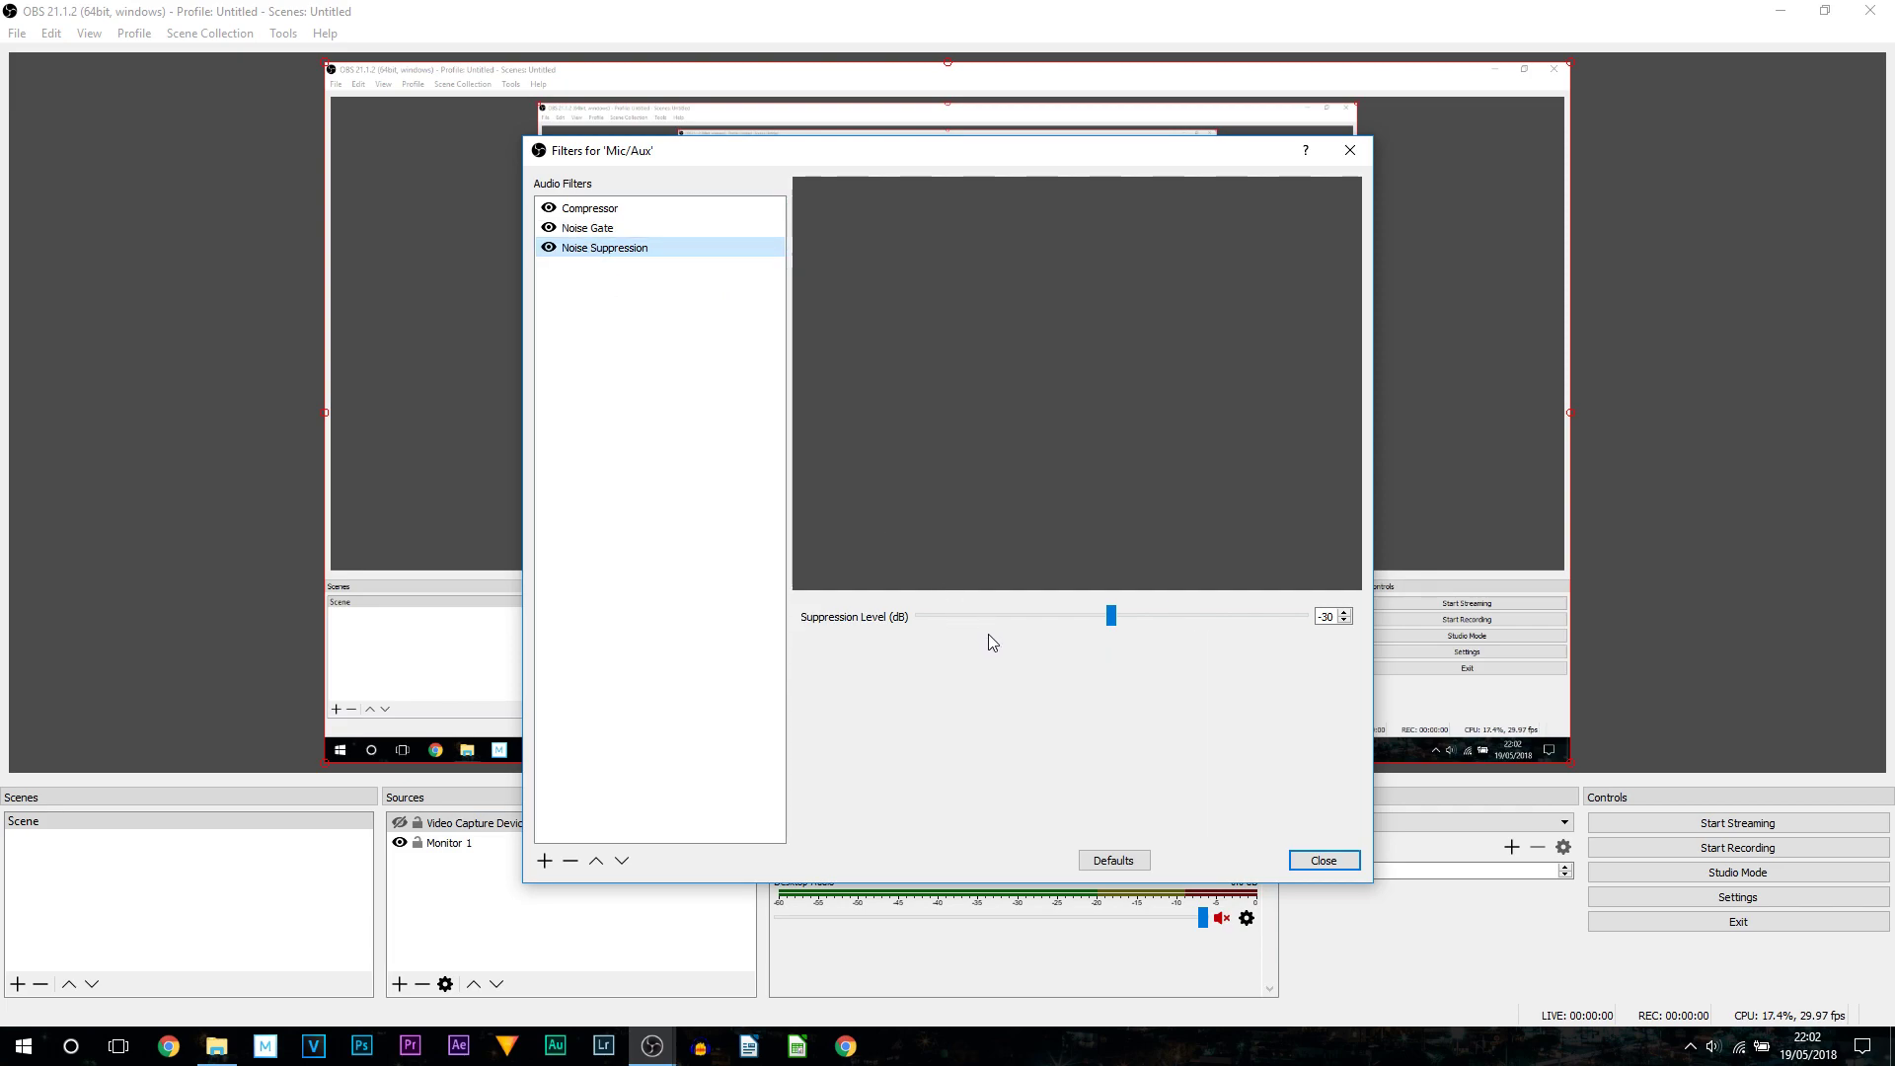
double_click(1328, 616)
click(1283, 703)
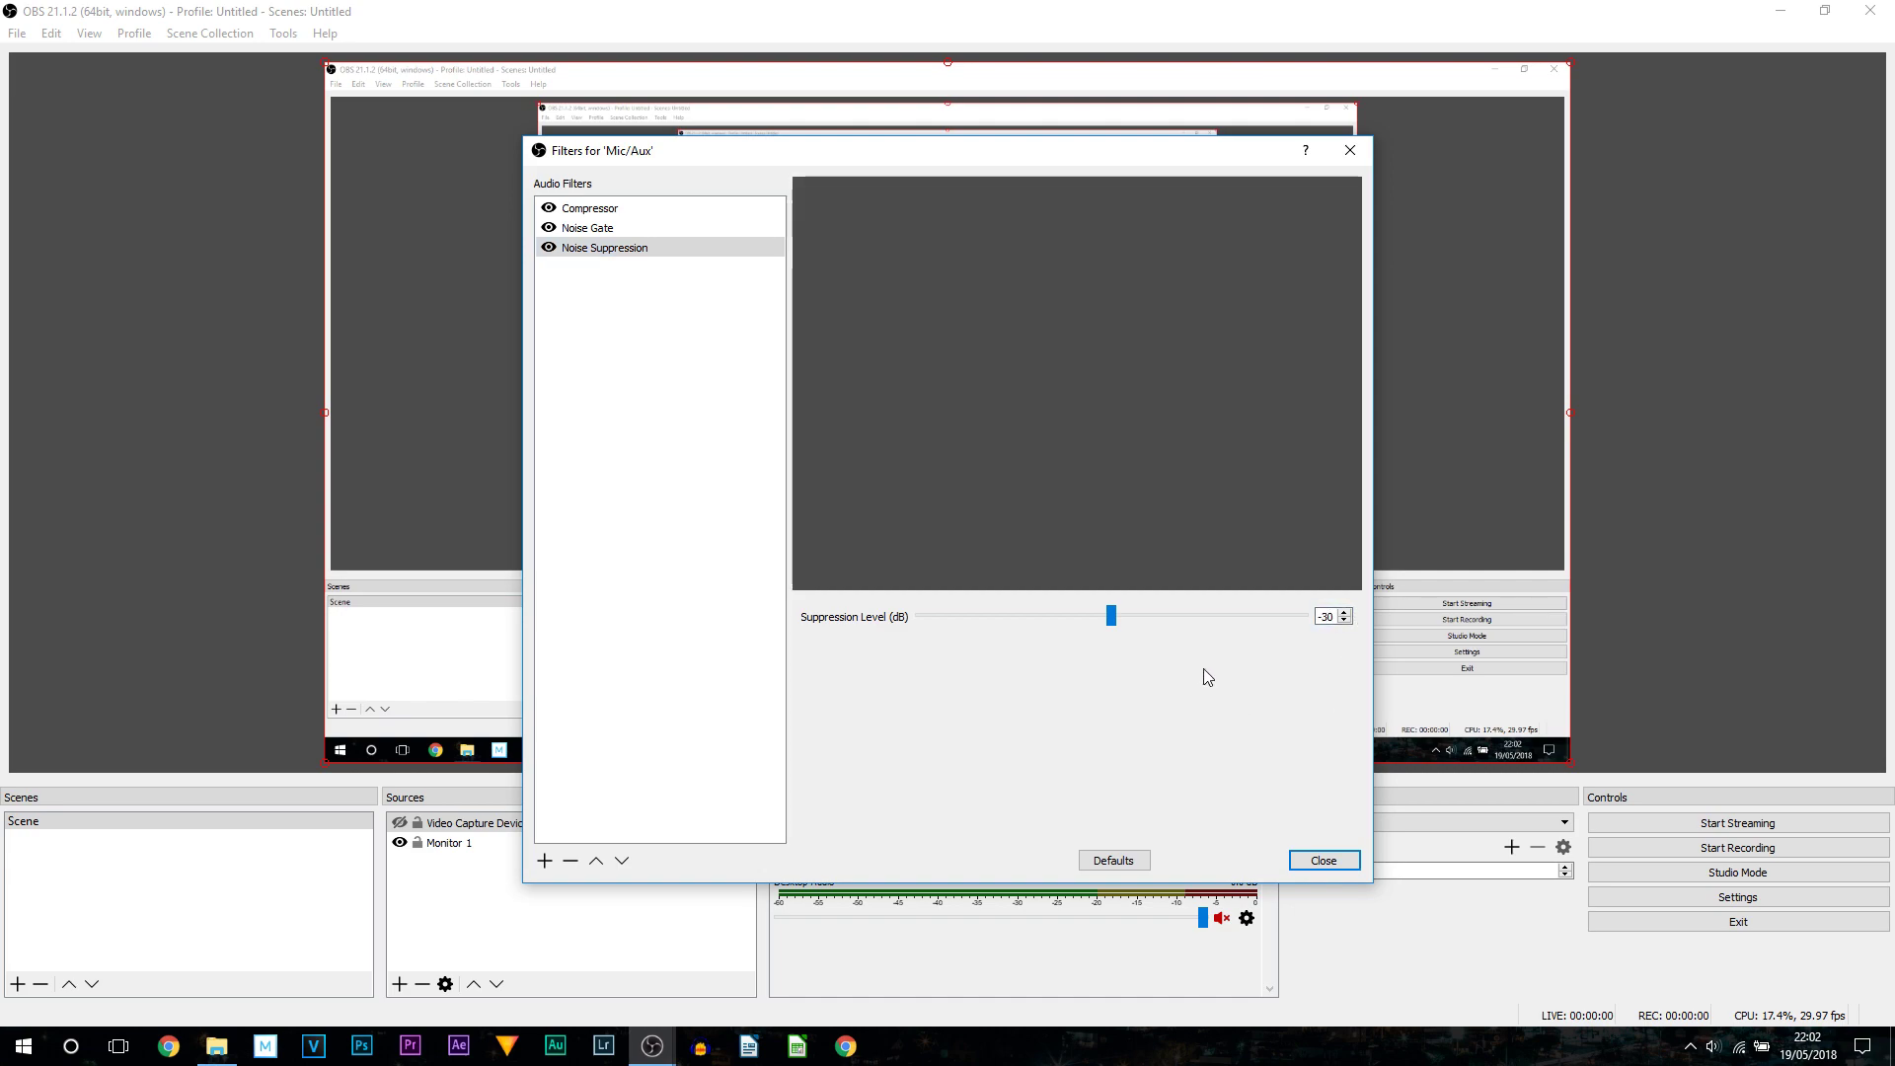
click(1330, 852)
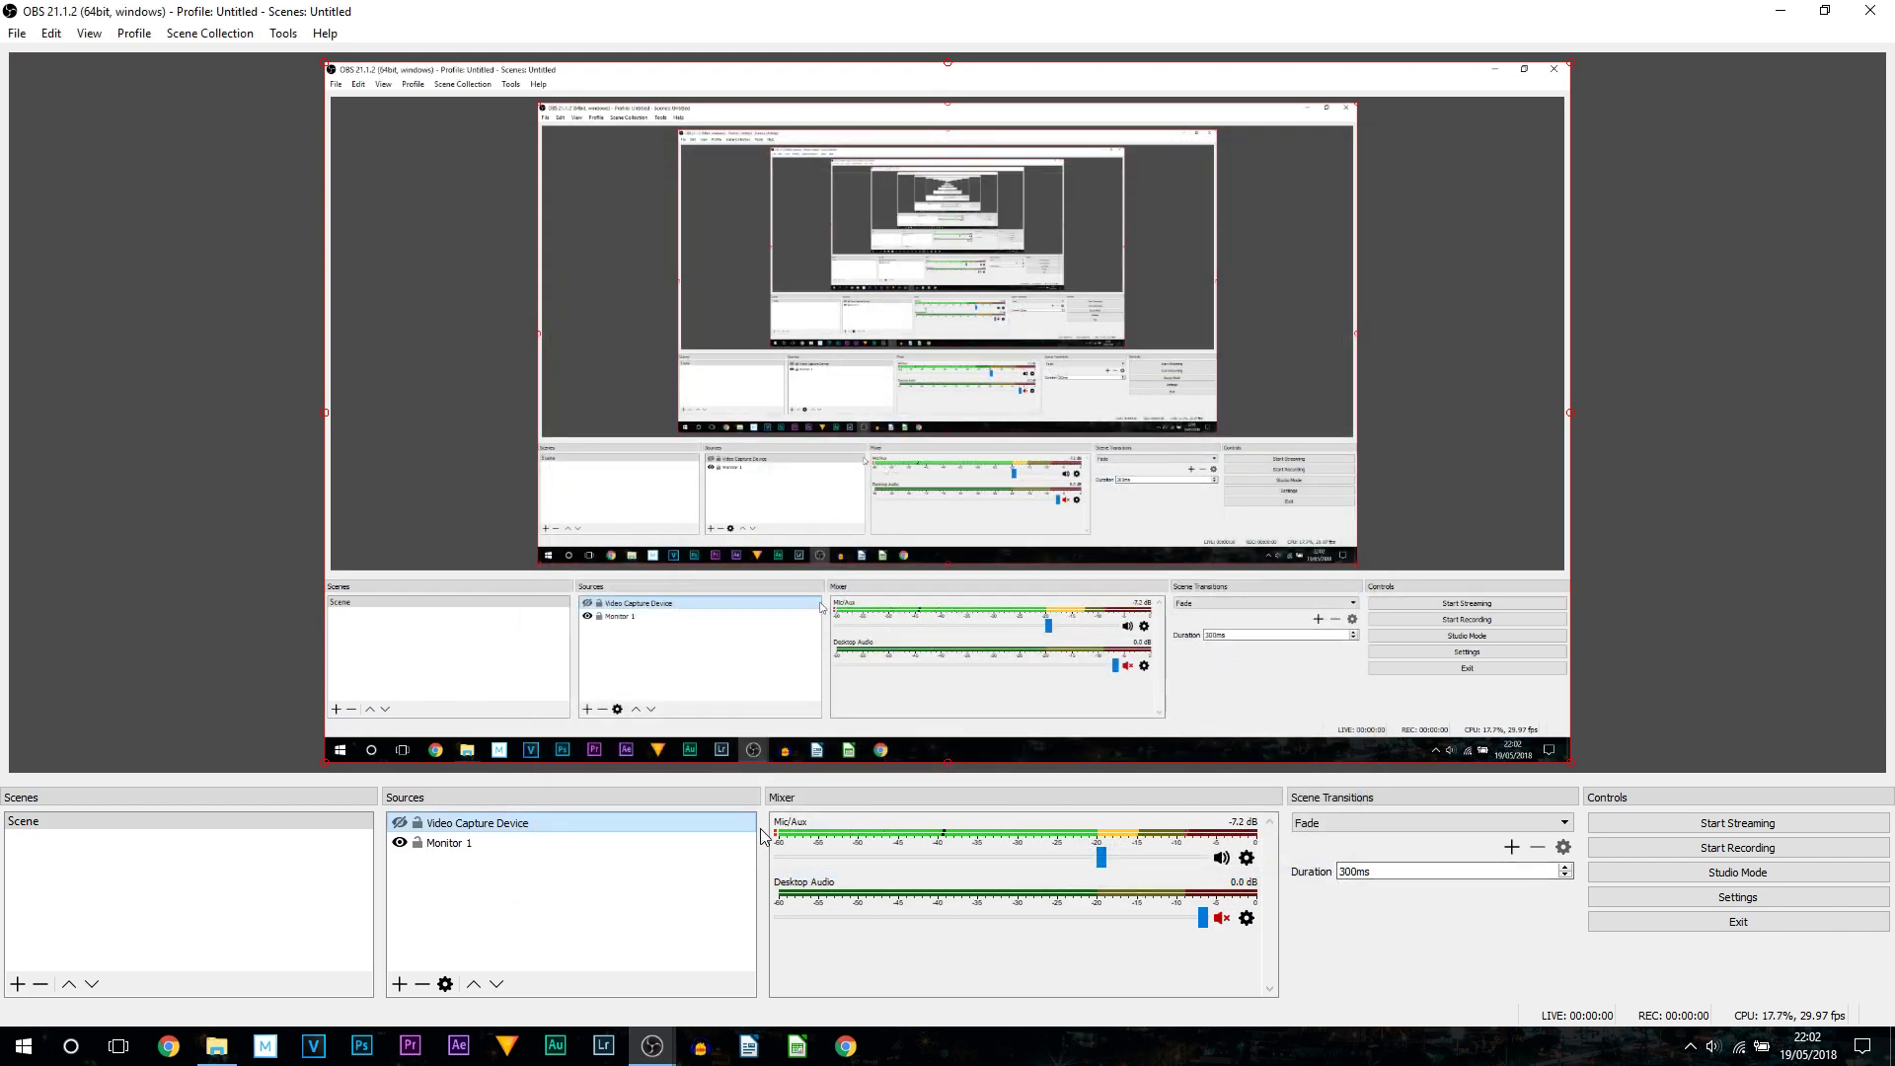